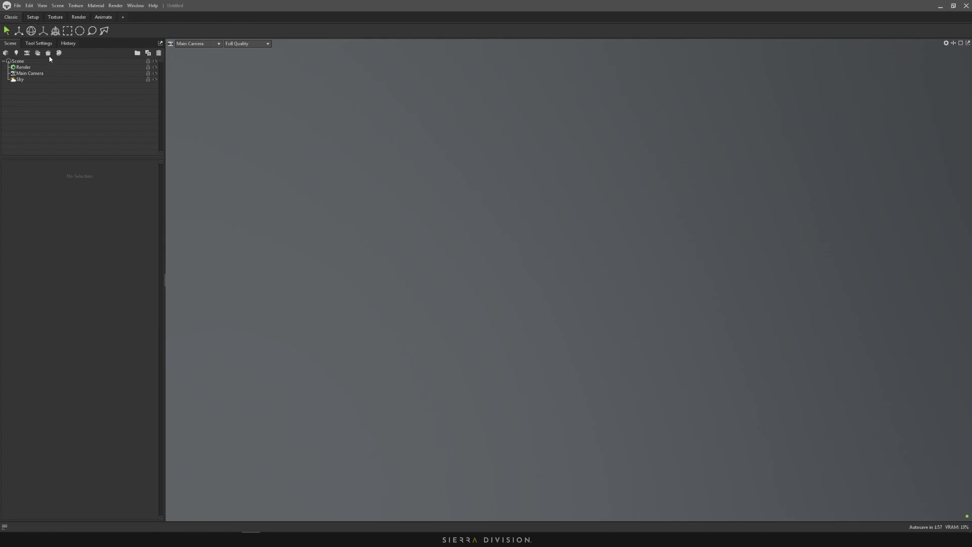
Create a bake project and load the Model88_high and Model88_Low meshes from the Resources folder with the Quick Loader
left_click(57, 79)
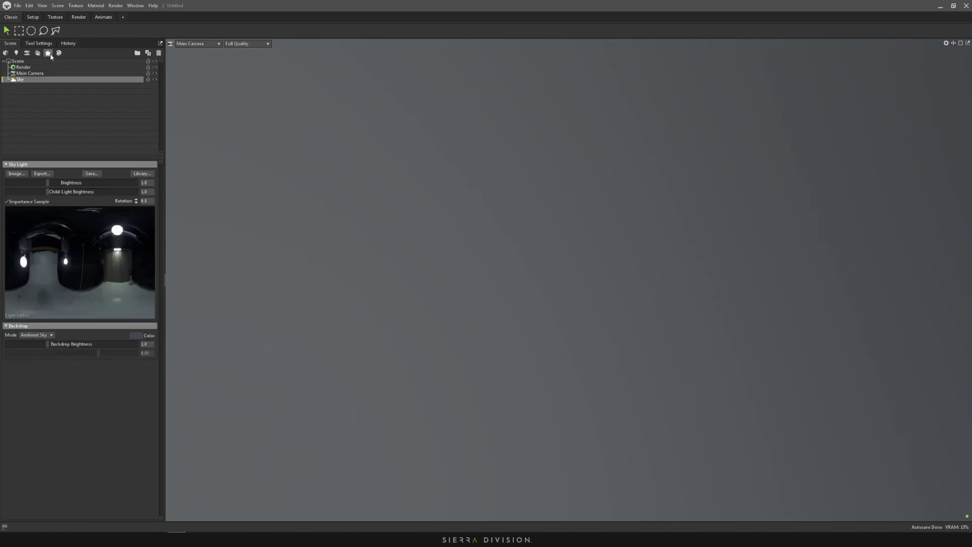
left_click(49, 52)
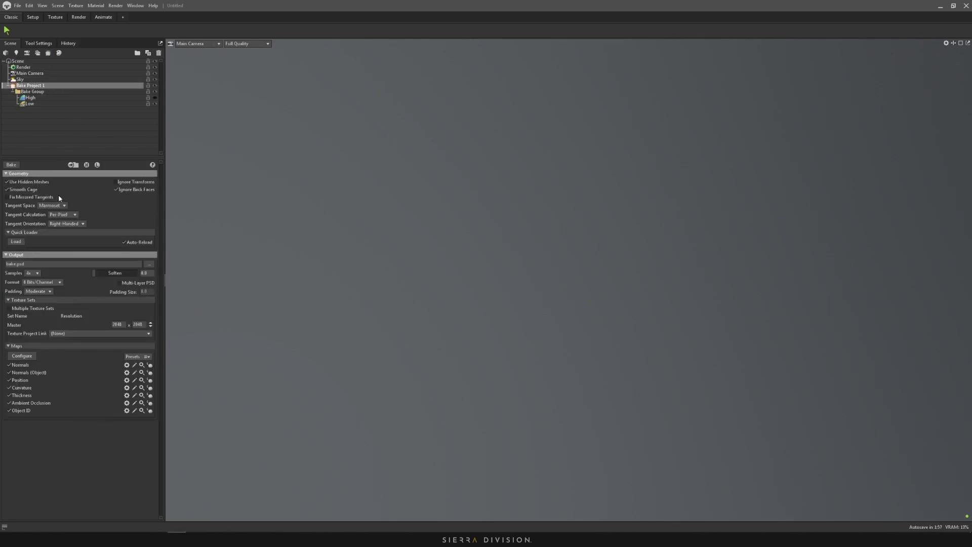
left_click(16, 241)
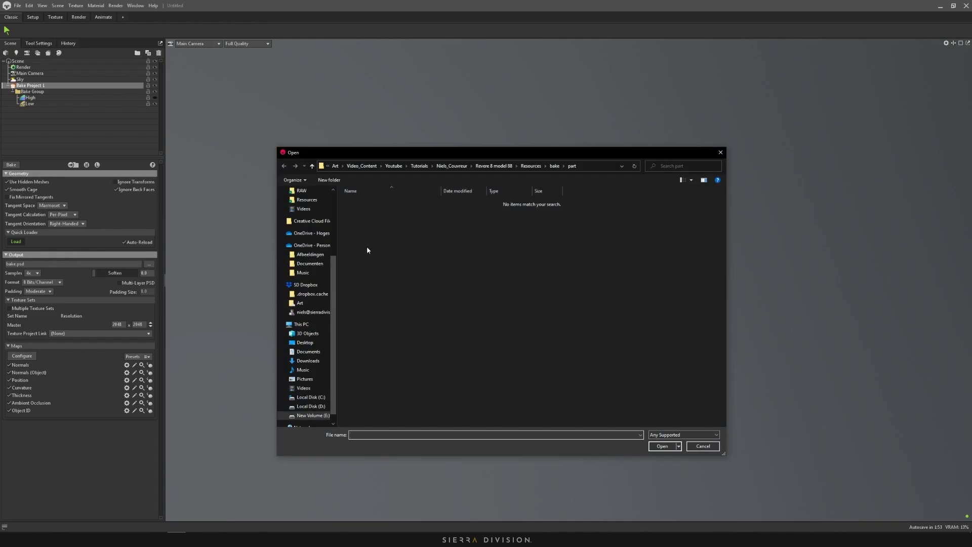
left_click(307, 200)
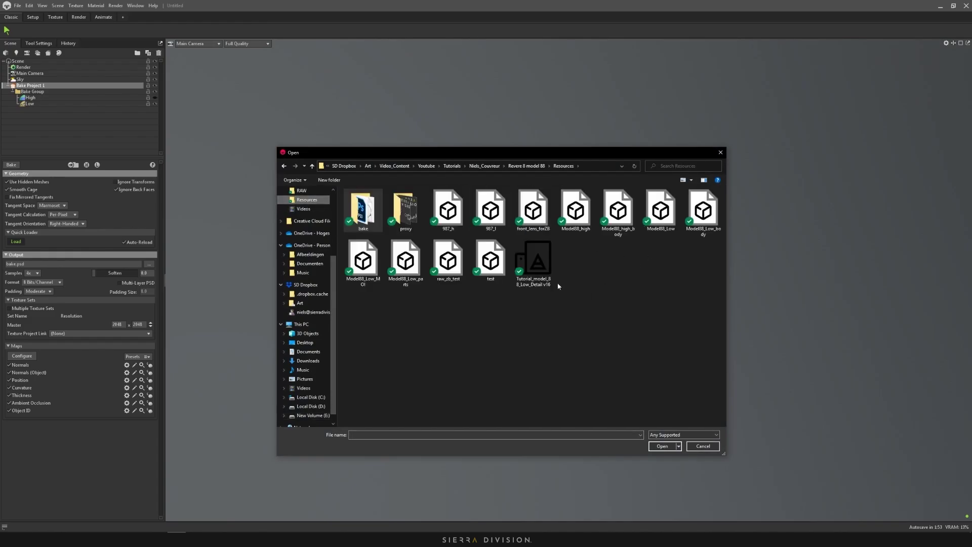
left_click(579, 223)
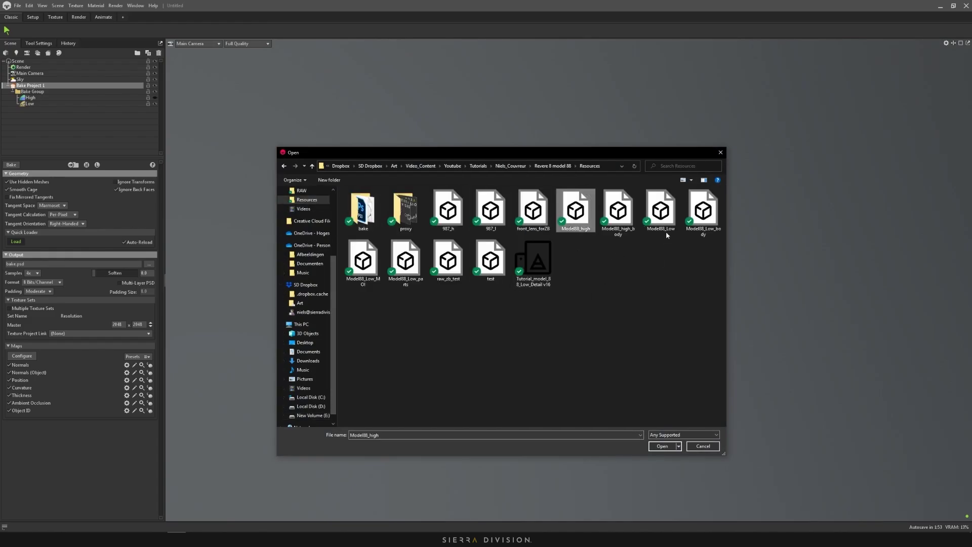
left_click(661, 213, "ctrl")
left_click(659, 446)
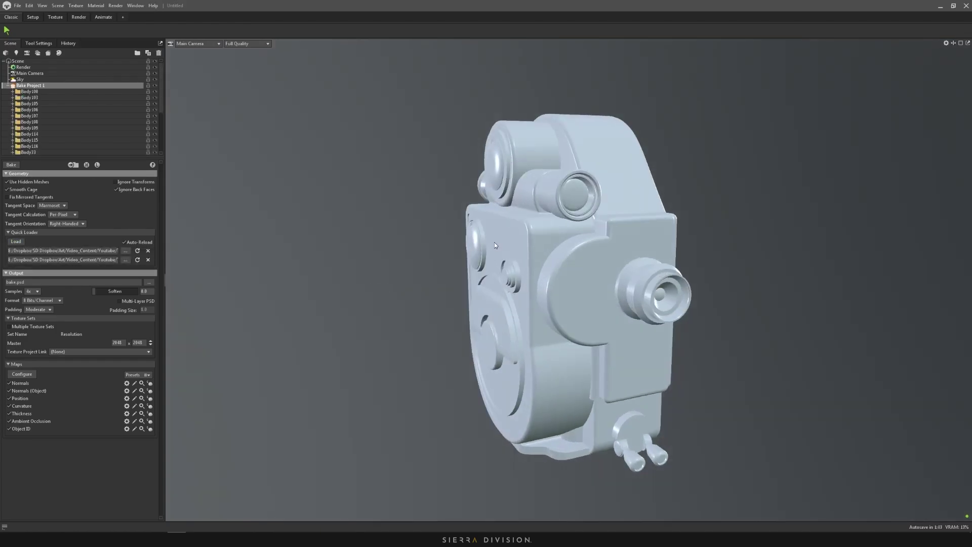
Examine the first body bake groups under Bake Project 1 to see how the high and low meshes are paired
left_click(13, 92)
left_click(13, 92)
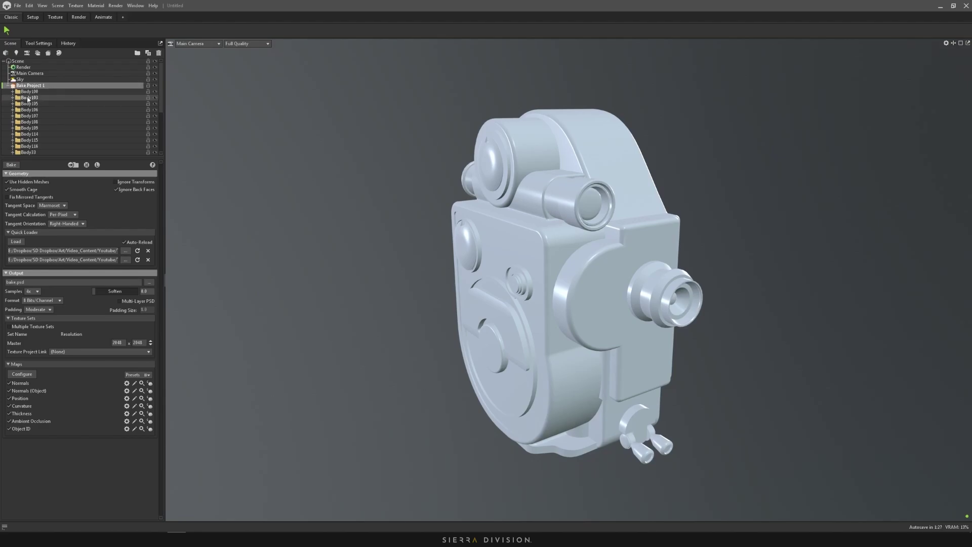
left_click(29, 97)
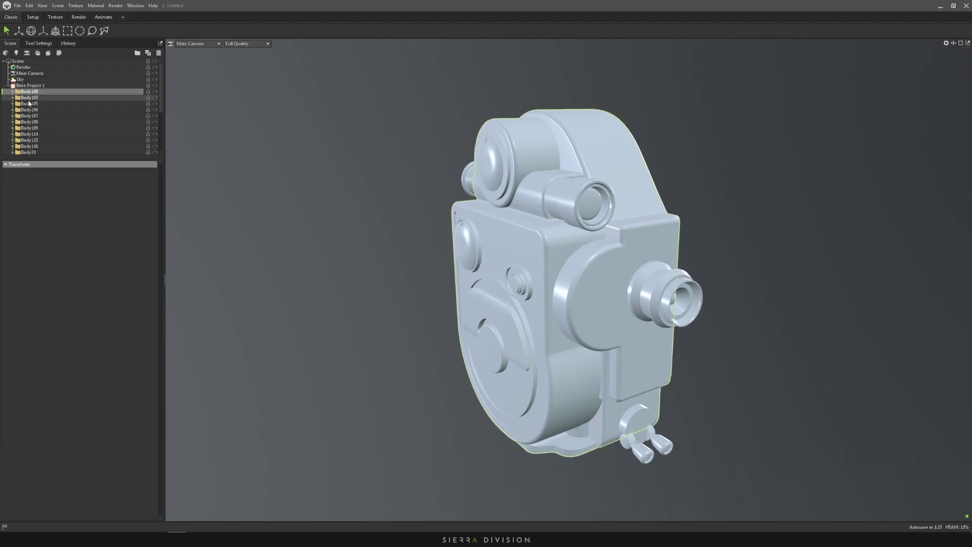
left_click(29, 103)
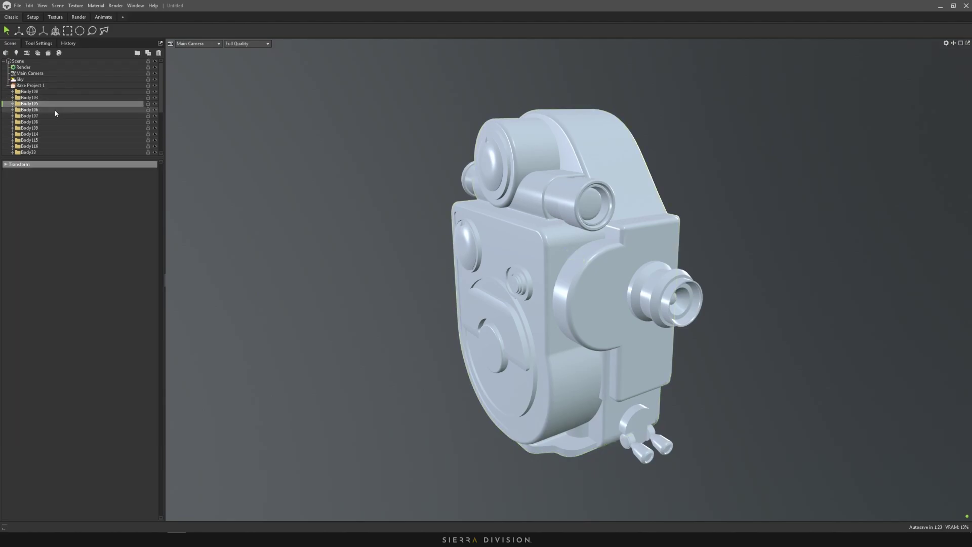
left_click(28, 86)
left_click(29, 92)
left_click(34, 104)
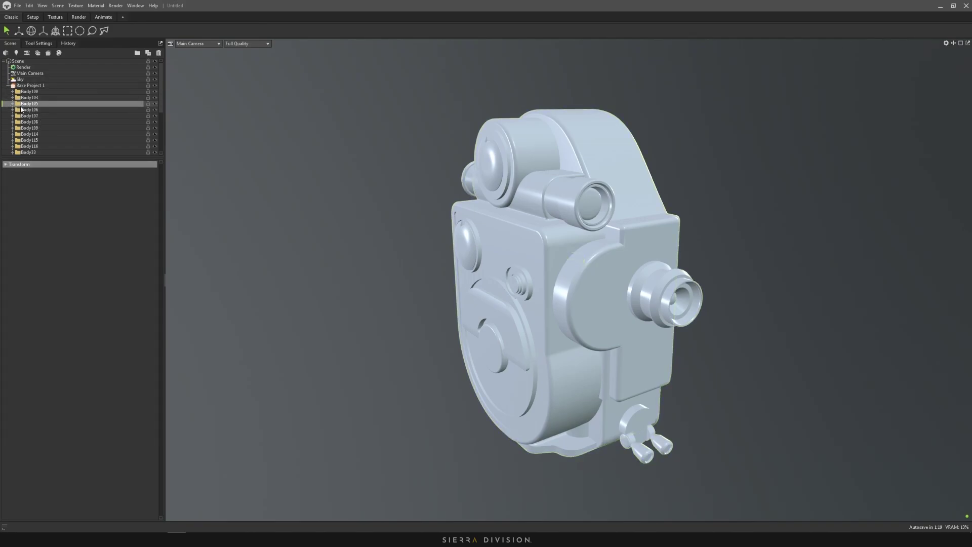
Set the bake output to 64x samples, soften 0.1, 16 Bits/Channel and a 4096 x 4096 resolution
left_click(25, 86)
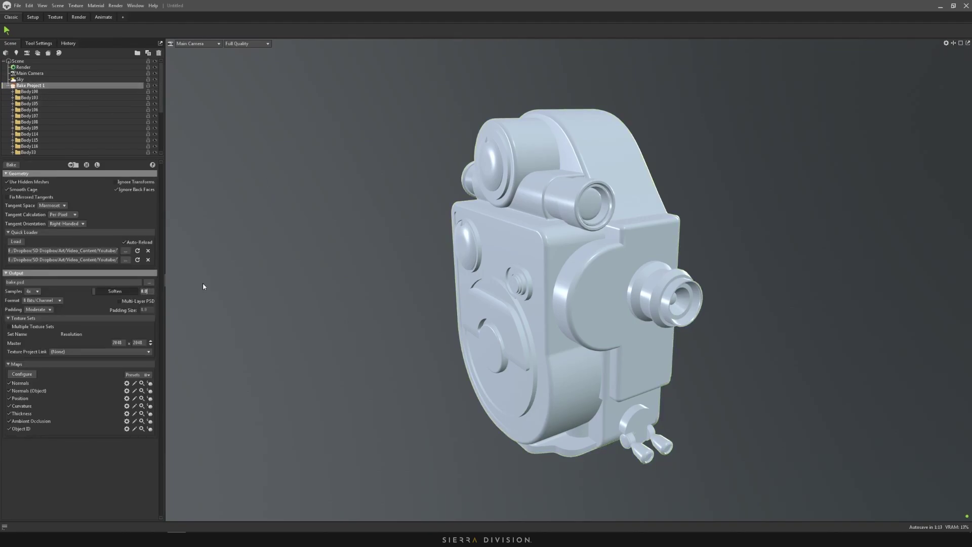
key("BackSpace")
type("1")
key("Return")
left_click(34, 319)
left_click(48, 314)
Disable the Object ID, Thickness, Curvature, Position and Normals (Object) maps for the bake
left_click(8, 429)
left_click(8, 414)
left_click(9, 406)
left_click(8, 398)
left_click(9, 390)
Review the Ambient Occlusion and Normals map settings, including the two-sided and flip options
left_click(126, 421)
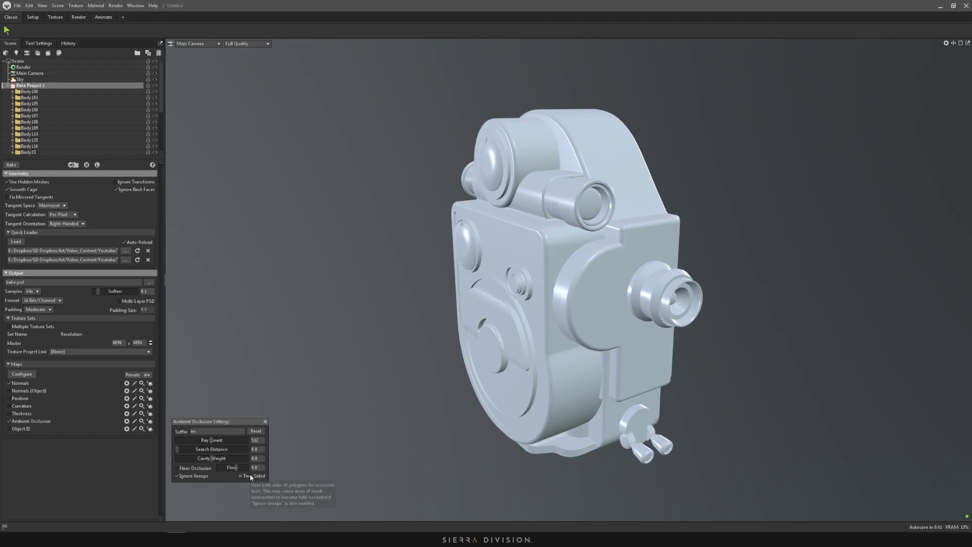
left_click(265, 422)
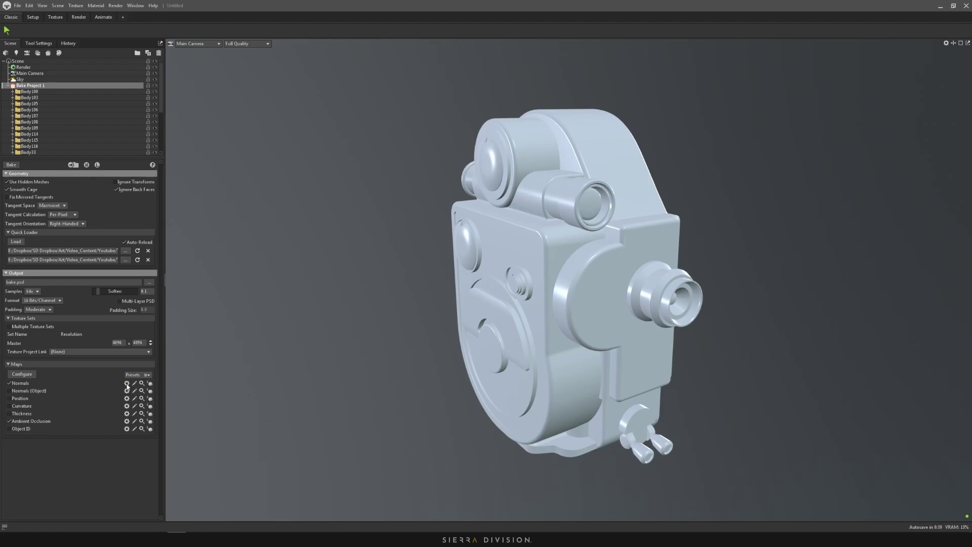
left_click(127, 383)
left_click(266, 383)
left_click(126, 383)
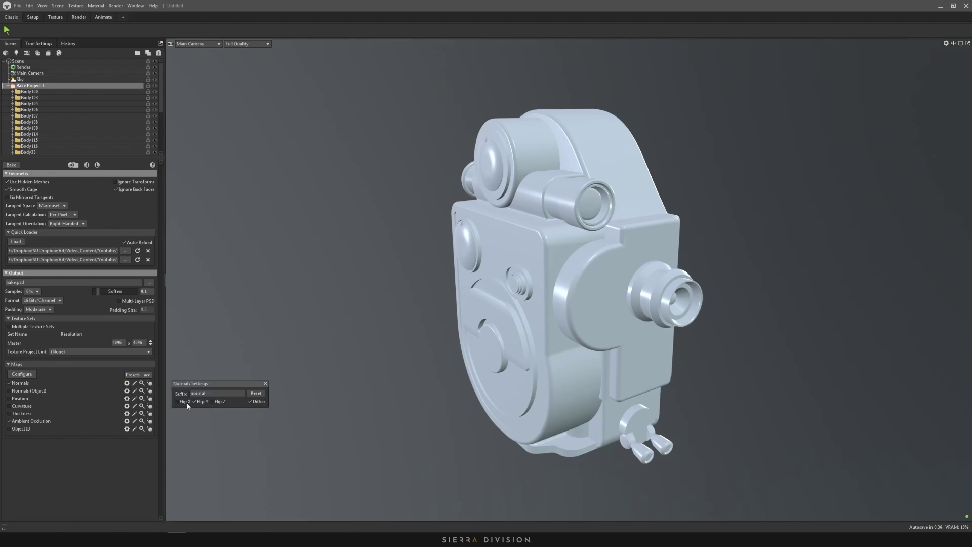
left_click(266, 384)
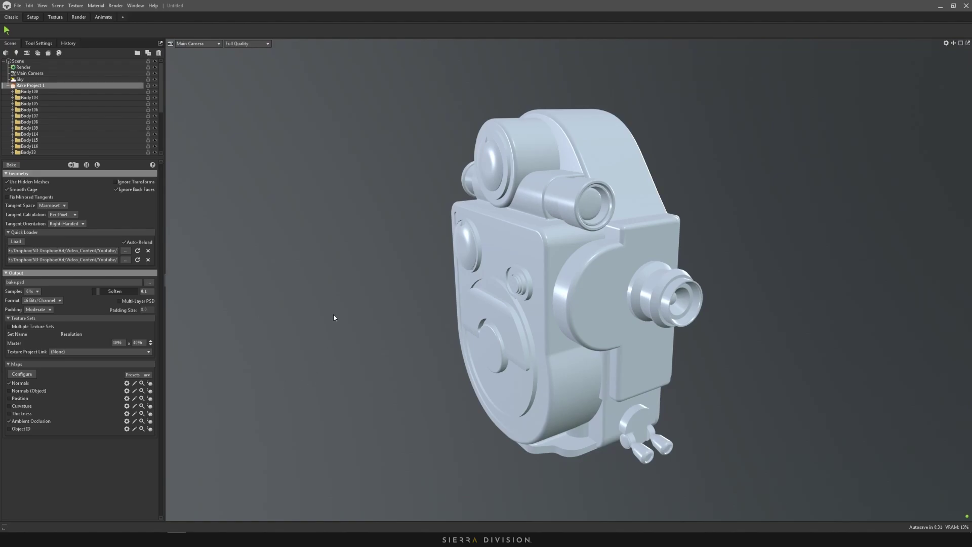
middle_click_drag(286, 342, 280, 371)
left_click_drag(291, 376, 310, 379)
middle_click_drag(310, 379, 264, 380)
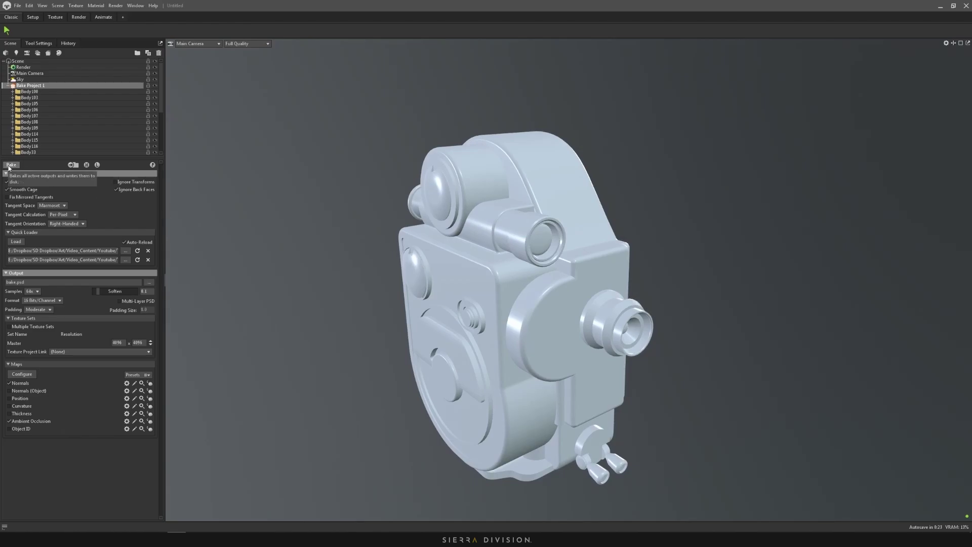
Choose the bake output location and create a new folder named Final inside the bake folder
left_click(149, 282)
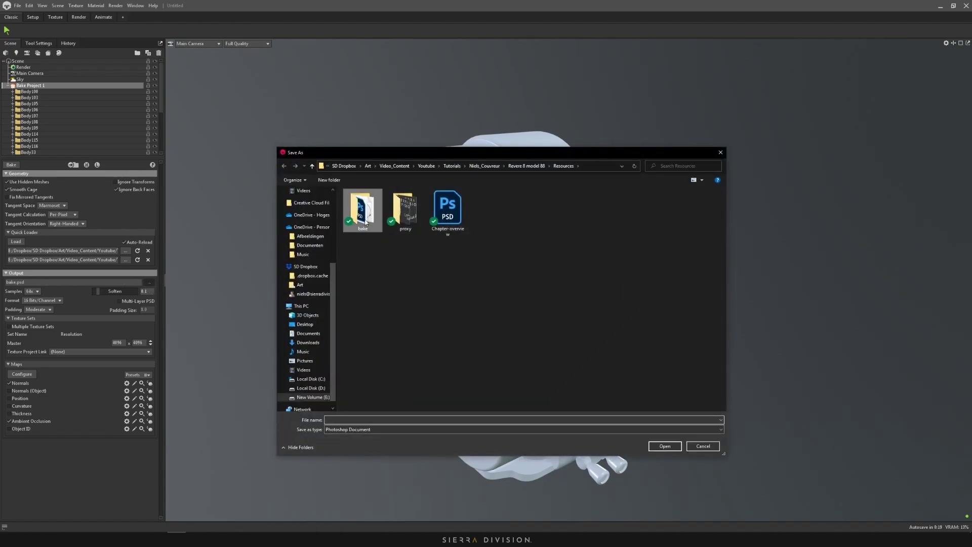
double_click(362, 208)
right_click(377, 270)
mouse_move(324, 369)
left_click(400, 370)
type("Final")
key("Return")
Set the bake output file to a Photoshop Document named model88 in the Final folder
double_click(364, 215)
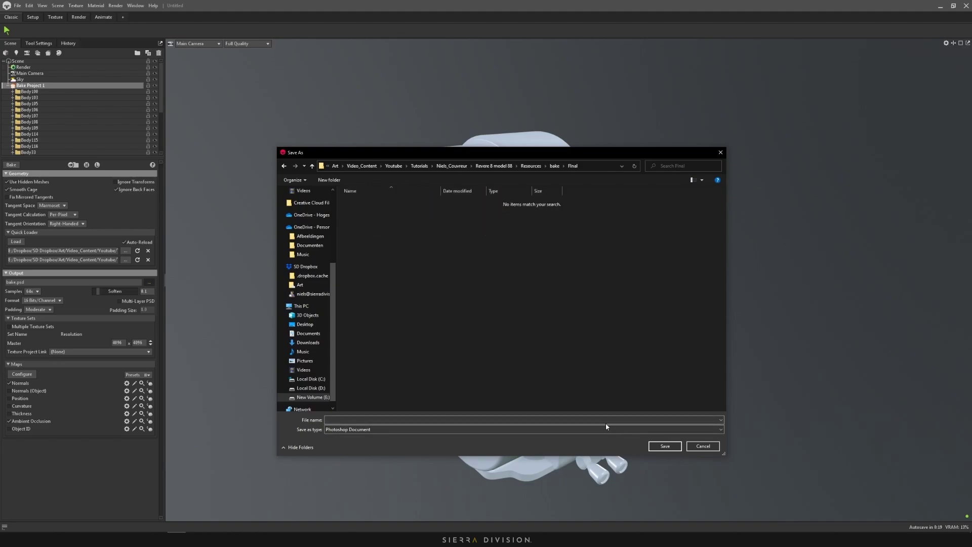
type("mn")
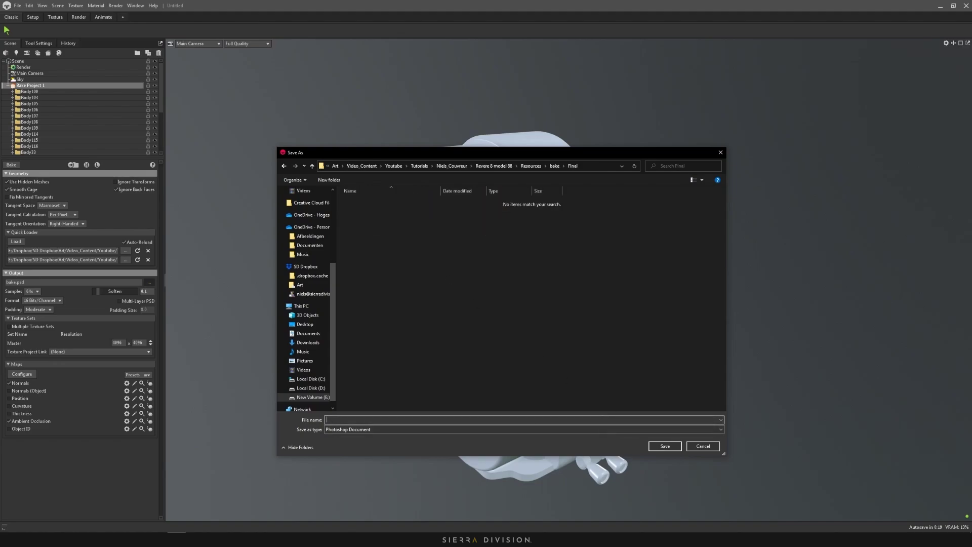
type("model88")
left_click(674, 447)
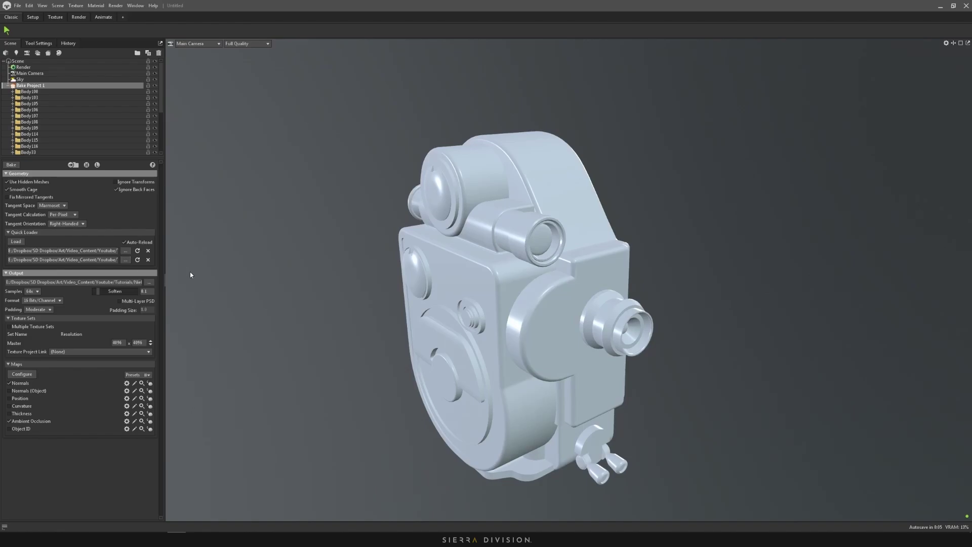
Bake the Normals and Ambient Occlusion maps and preview them on the low-poly camera
left_click(11, 165)
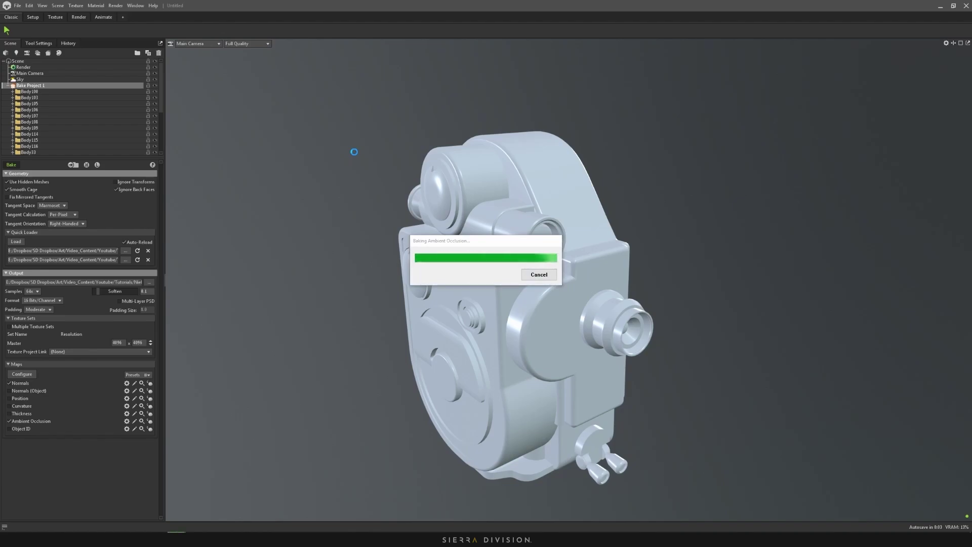
left_click(154, 165)
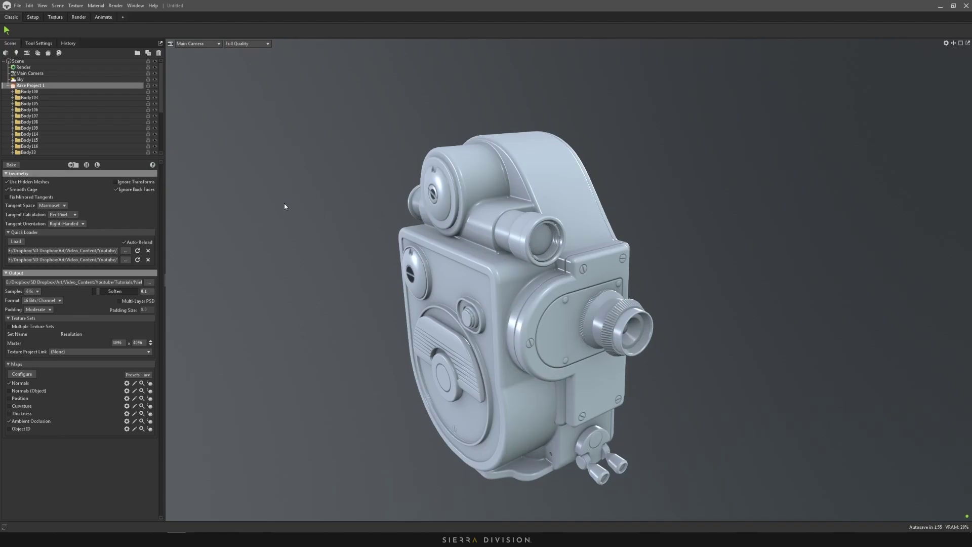
Inspect the baked camera from several angles, checking the dials, lens and side plate for baking errors
left_click_drag(297, 202, 342, 203)
middle_click_drag(341, 203, 374, 213)
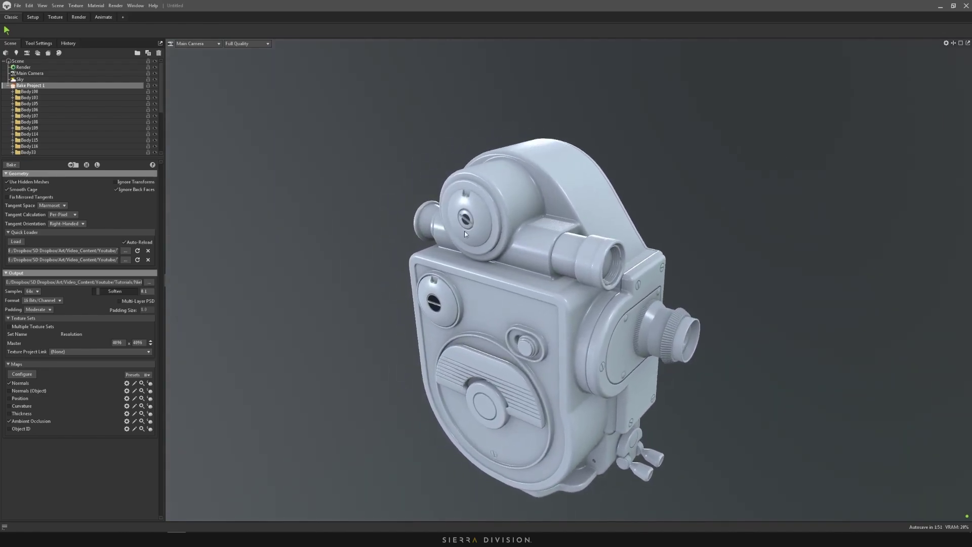
left_click_drag(673, 345, 598, 368)
scroll(598, 368, "up", 3)
scroll(559, 302, "down", 5)
left_click_drag(538, 282, 503, 251)
middle_click_drag(503, 251, 552, 260)
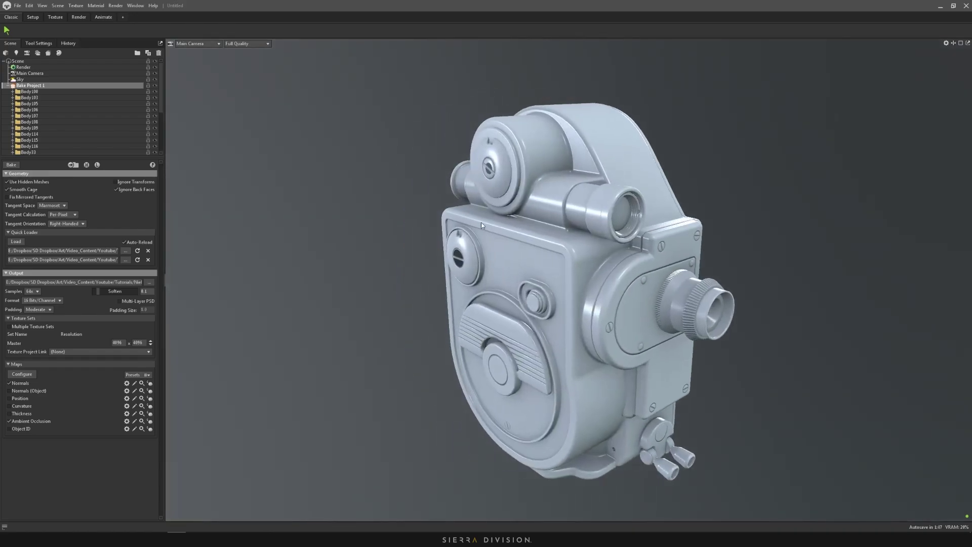
middle_click_drag(439, 211, 449, 252)
middle_click_drag(518, 267, 518, 284)
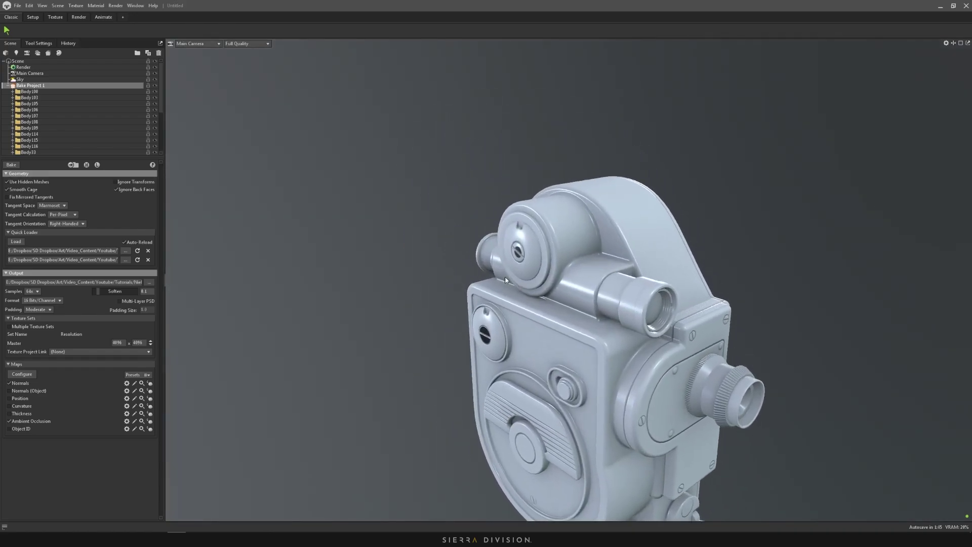
Select the Low group of Body114, the upper round dial, and get a close view of its cage
left_click(519, 240)
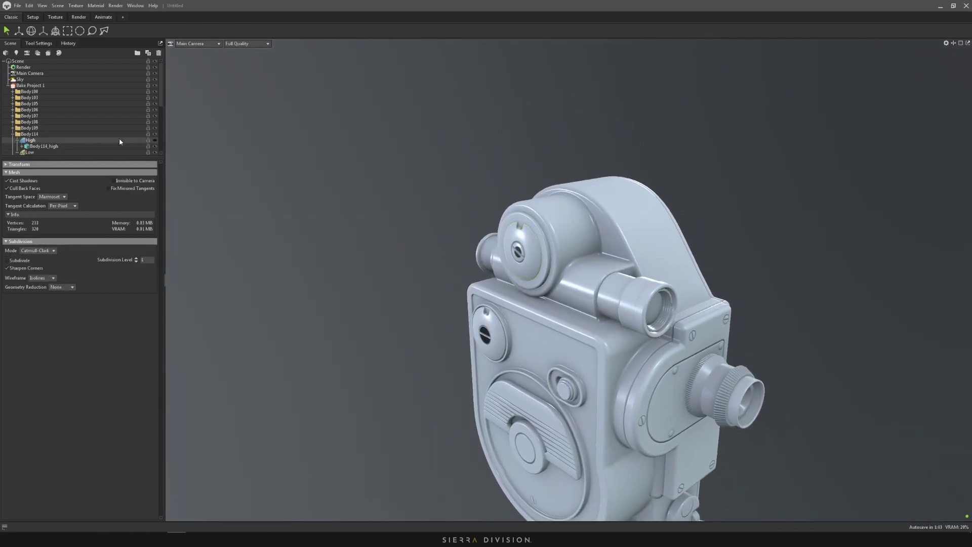
scroll(101, 132, "down", 4)
left_click(33, 79)
scroll(474, 282, "up", 6)
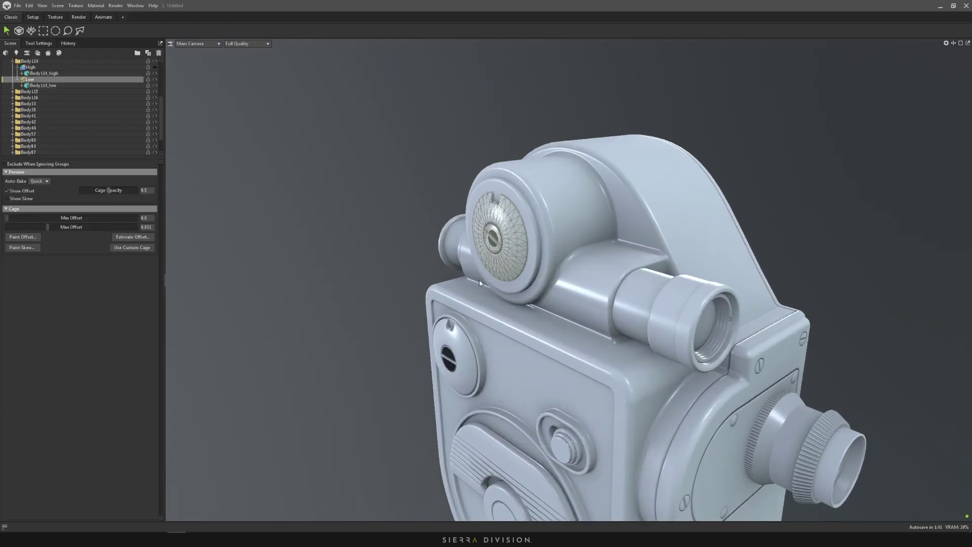
middle_click_drag(395, 219, 521, 298)
left_click_drag(536, 213, 486, 205)
middle_click_drag(486, 204, 510, 253)
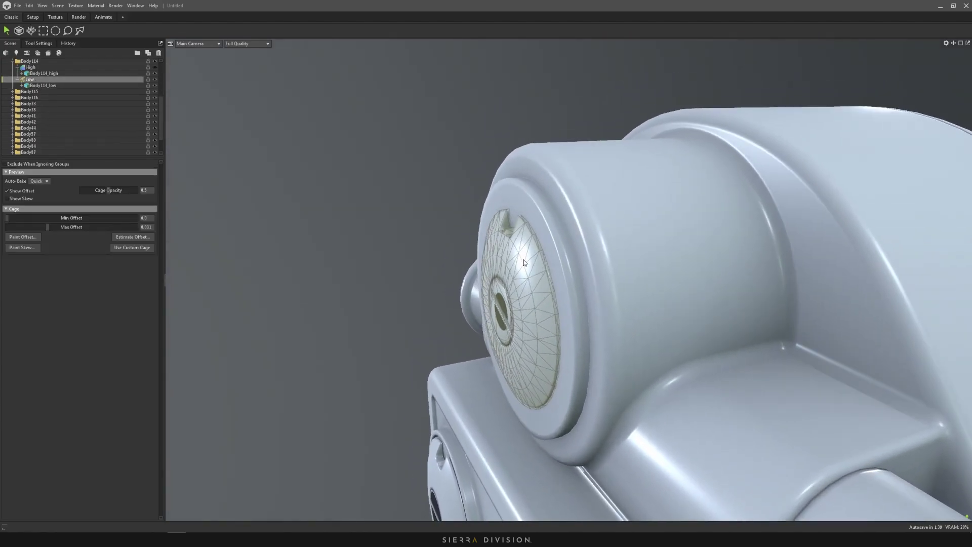
Raise the upper dial cage's min offset to 0.001 and increase its max offset, showing the high-poly mesh only while adjusting
left_click(155, 67)
left_click(156, 67)
left_click(155, 67)
scroll(440, 324, "up", 5)
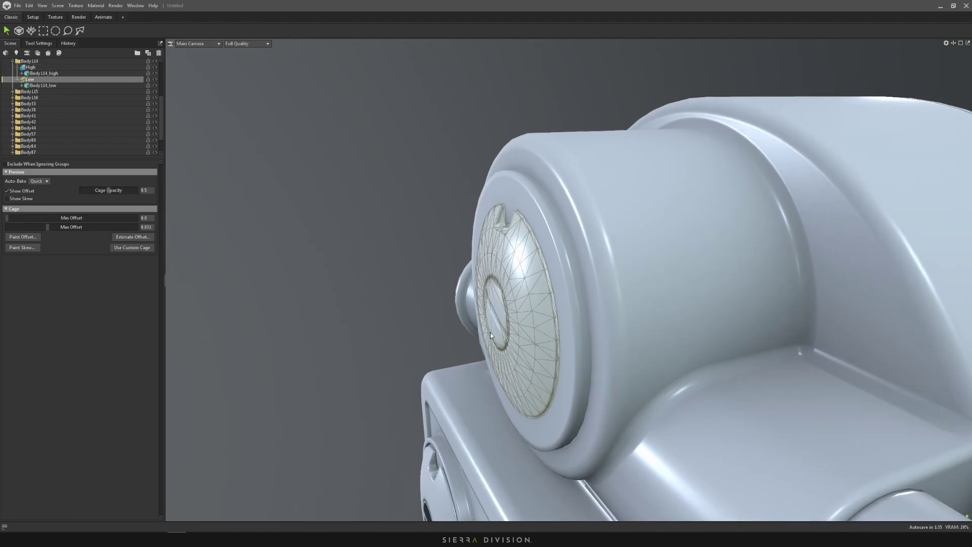
left_click_drag(440, 327, 484, 312)
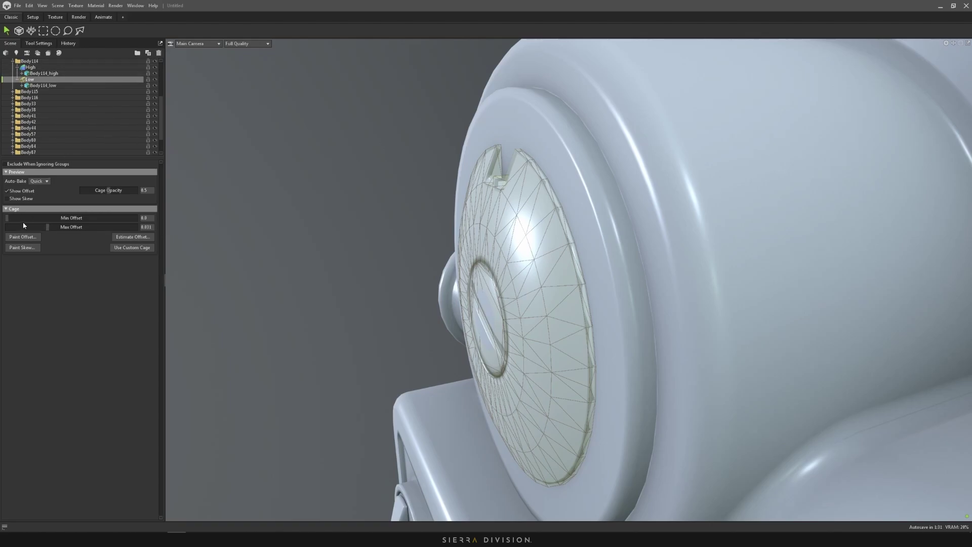
left_click_drag(13, 217, 62, 227)
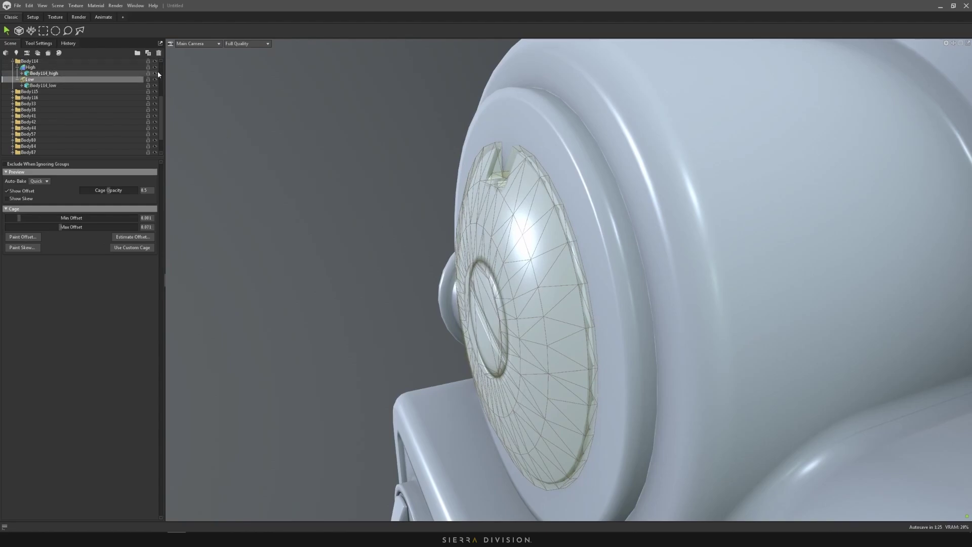
left_click(155, 67)
Increase the cage max offset of the Low group in Body87, the round dial on the camera's side panel
scroll(421, 266, "down", 3)
middle_click_drag(420, 267, 465, 176)
left_click(484, 358)
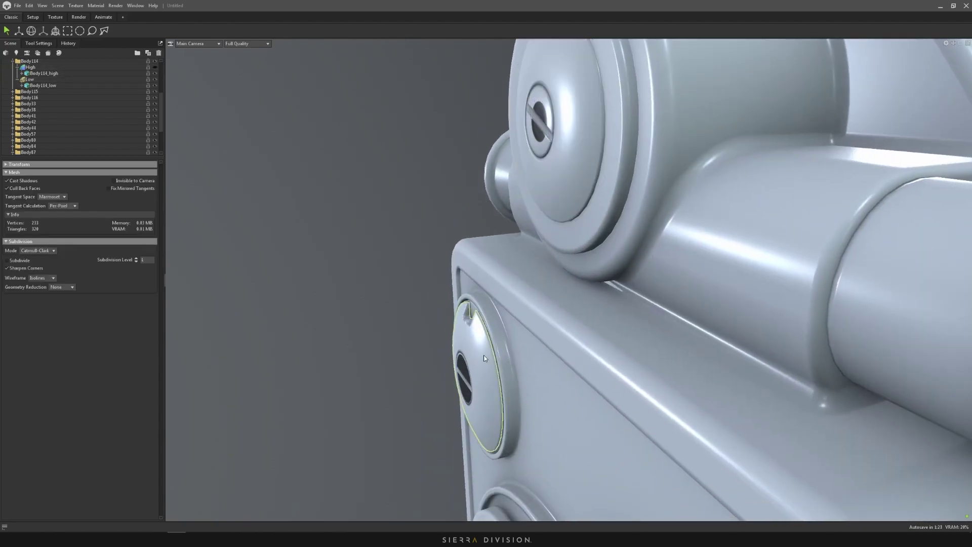
left_click_drag(484, 359, 322, 216)
scroll(54, 101, "down", 2)
left_click(12, 122)
left_click(30, 140)
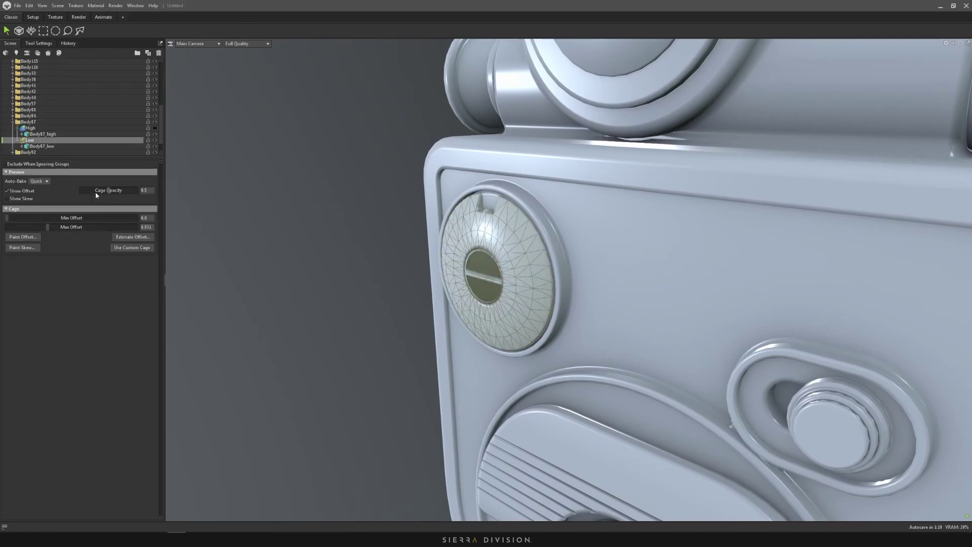
left_click_drag(56, 229, 65, 228)
Increase the cage max offset of the Low group in Body108, the small round button on the side panel
left_click_drag(314, 304, 611, 271)
scroll(76, 112, "down", 3)
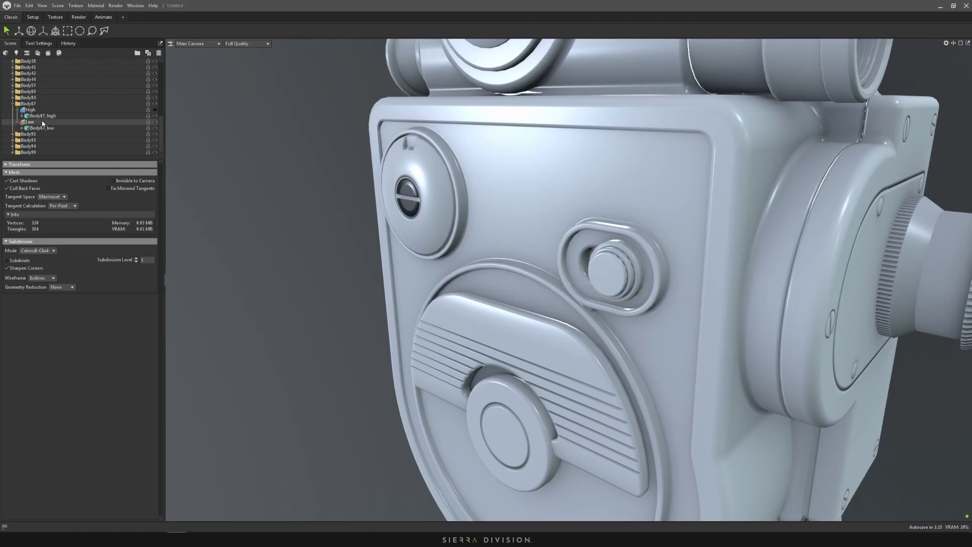
left_click(616, 264)
scroll(67, 129, "down", 6)
left_click(41, 104)
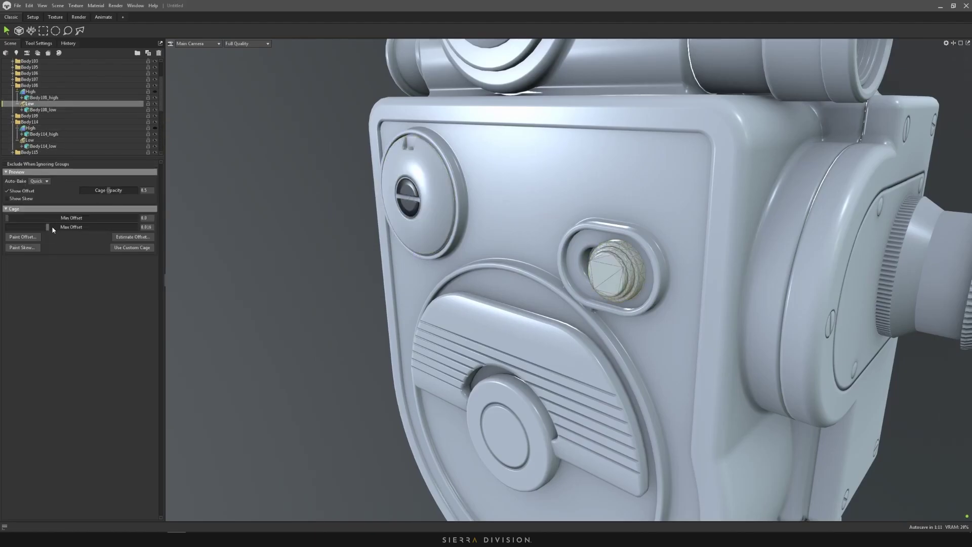
left_click_drag(52, 228, 58, 228)
Inspect the camera's side panel, front plate and knurled lens from several angles for remaining baking errors
scroll(431, 271, "down", 3)
left_click_drag(460, 273, 575, 390)
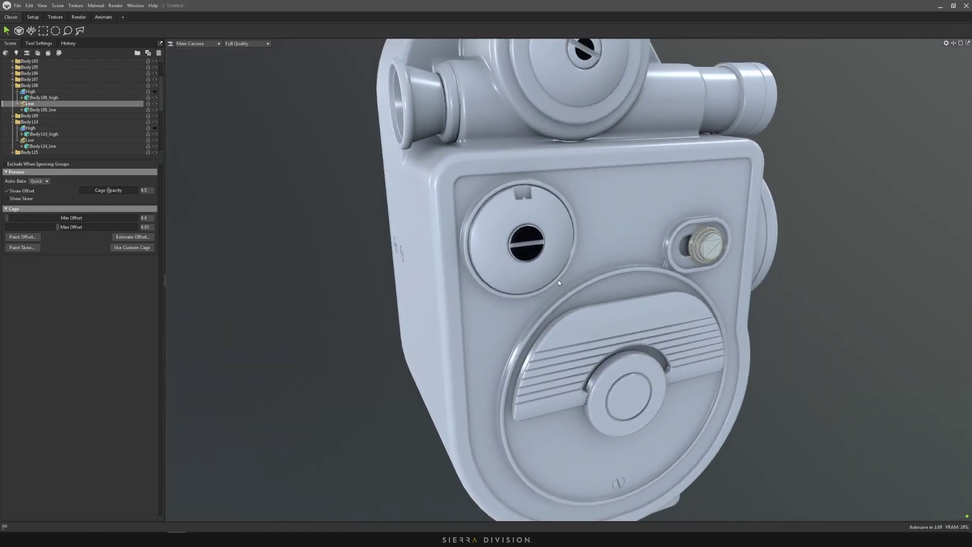
left_click_drag(589, 227, 442, 292)
scroll(491, 253, "down", 3)
middle_click_drag(537, 329, 453, 287)
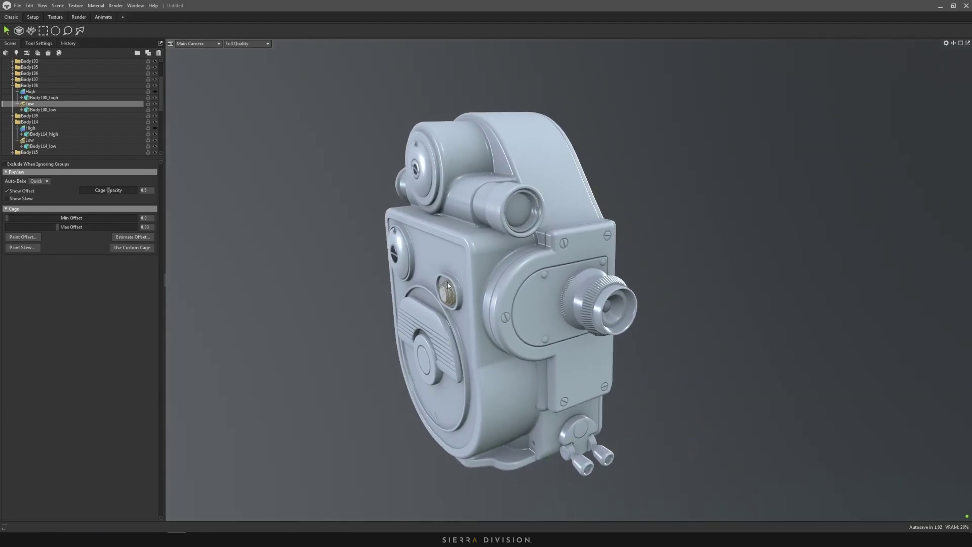
scroll(582, 286, "up", 5)
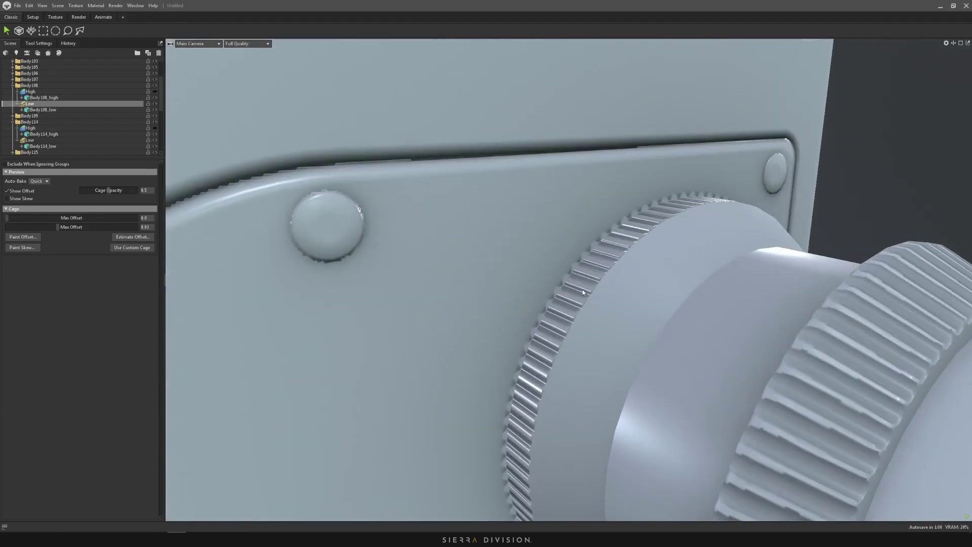
scroll(582, 290, "down", 2)
left_click_drag(581, 293, 615, 285)
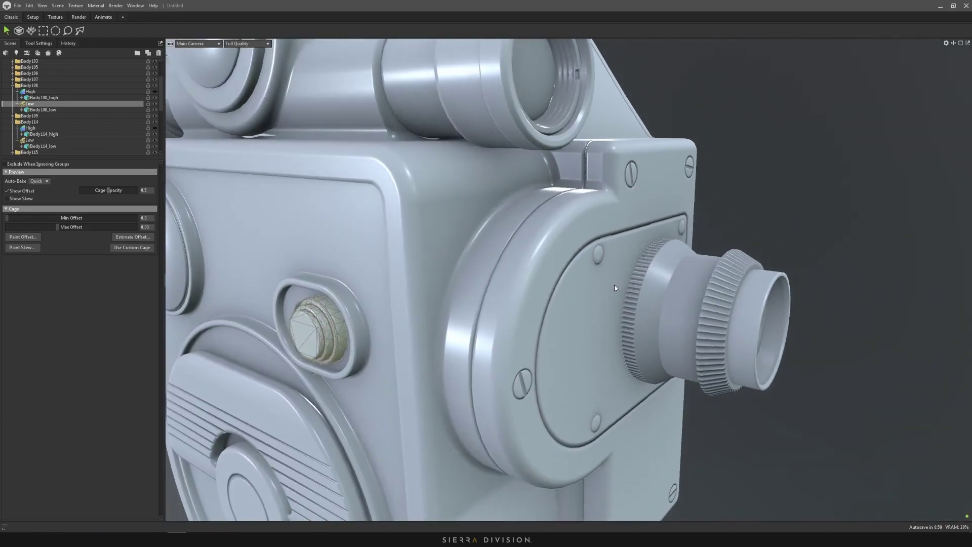
Rebake the maps from Bake Project 1 with the adjusted dial and button cages
scroll(57, 92, "up", 2)
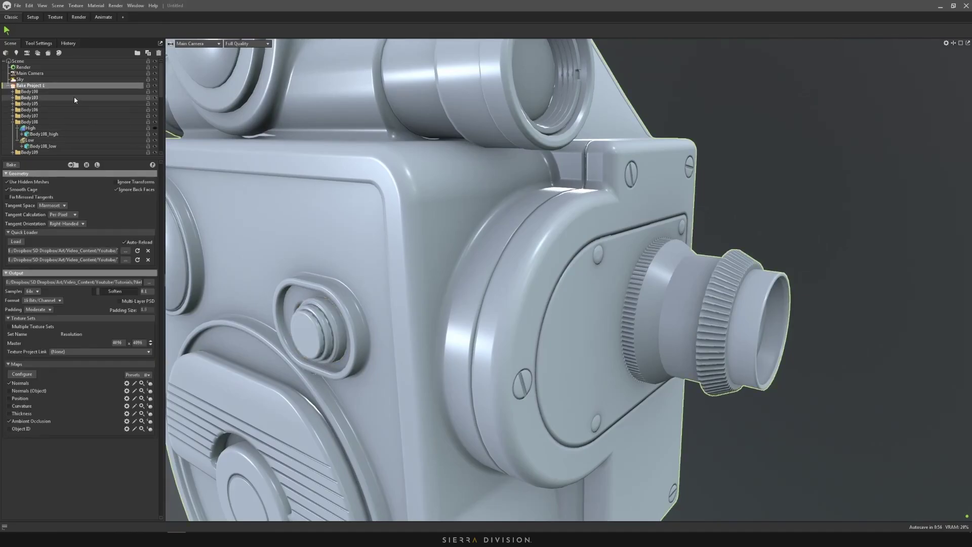
scroll(632, 312, "up", 1)
left_click_drag(249, 212, 203, 210, "alt")
left_click(11, 165)
left_click(151, 165)
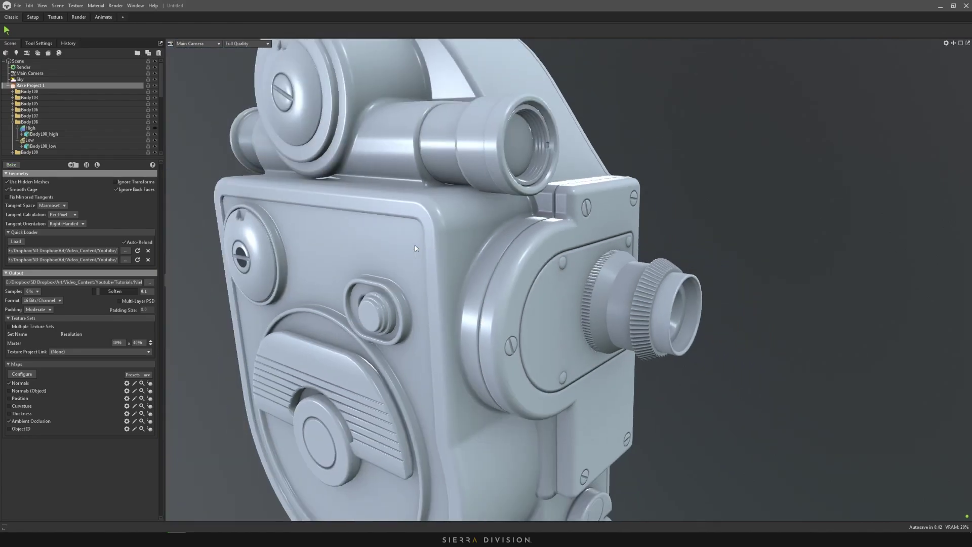
Examine the occlusion around the lens's knurled ring up close and check the visibility of the lens's high-poly group
left_click_drag(415, 245, 452, 169)
left_click_drag(594, 339, 534, 298)
scroll(594, 294, "up", 8)
left_click_drag(593, 293, 480, 273)
scroll(481, 274, "up", 6)
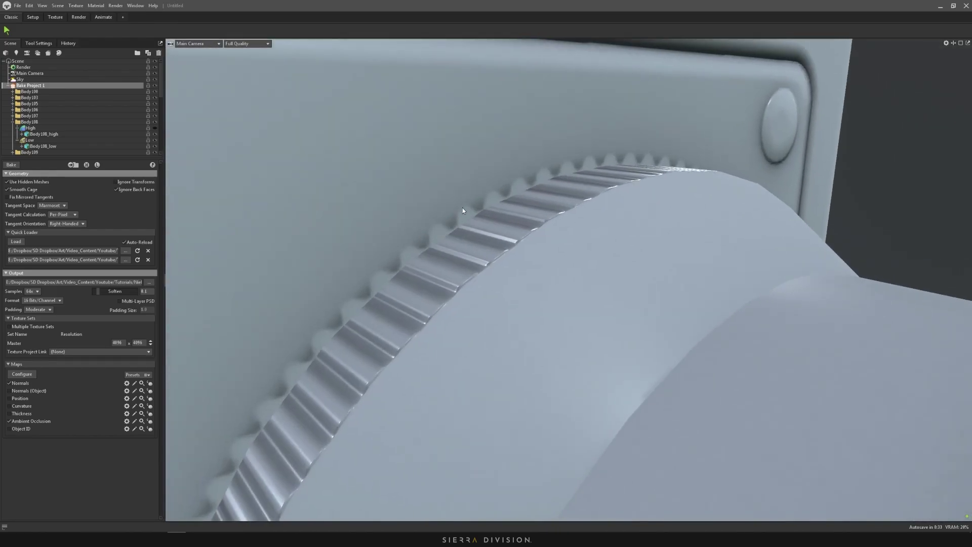
left_click_drag(473, 208, 600, 192)
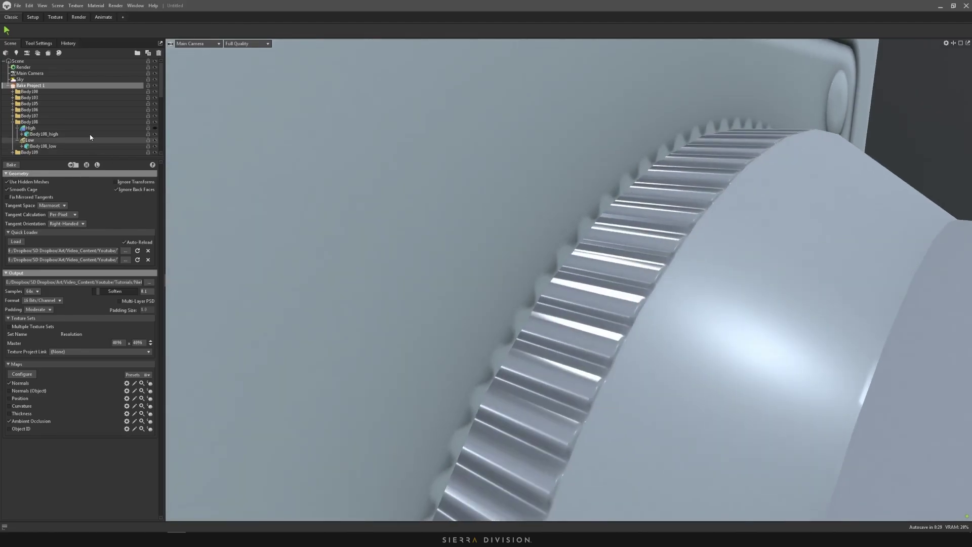
left_click(567, 239)
scroll(99, 132, "down", 7)
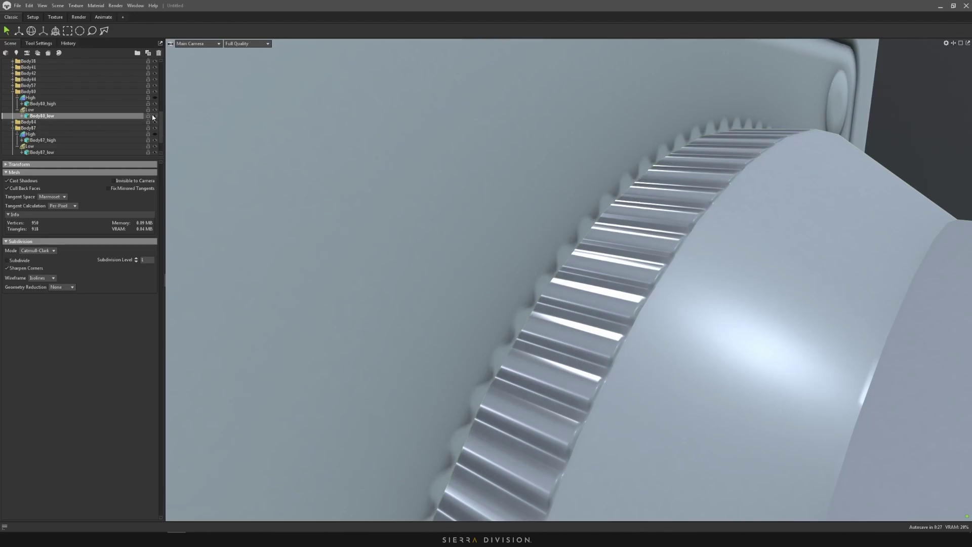
left_click(155, 98)
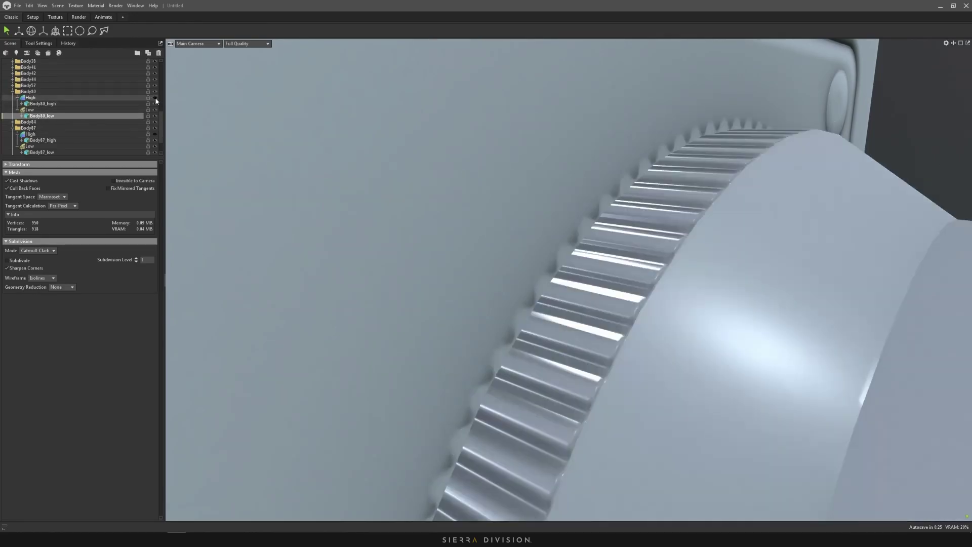
left_click(155, 99)
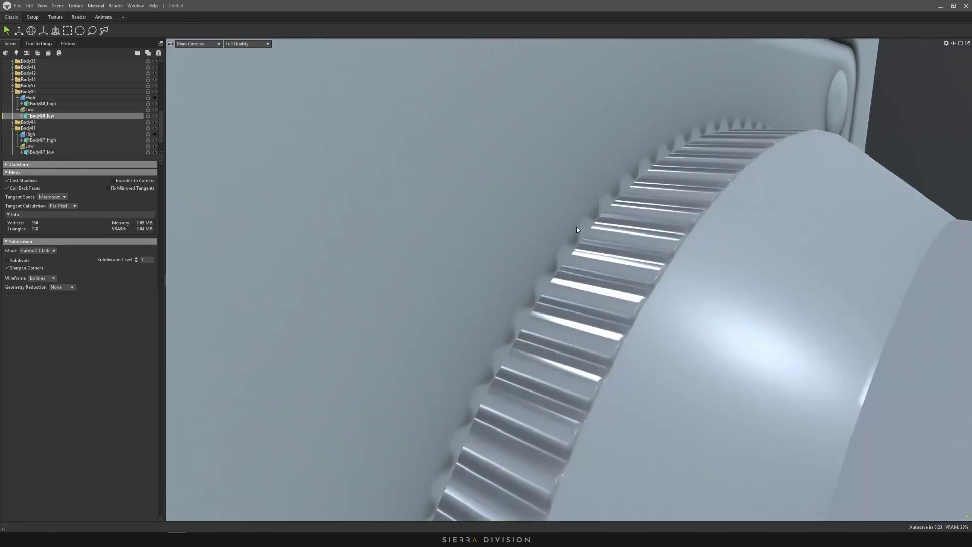
Move the front lens's whole bake group along its X axis, well clear of the camera body
scroll(618, 242, "down", 10)
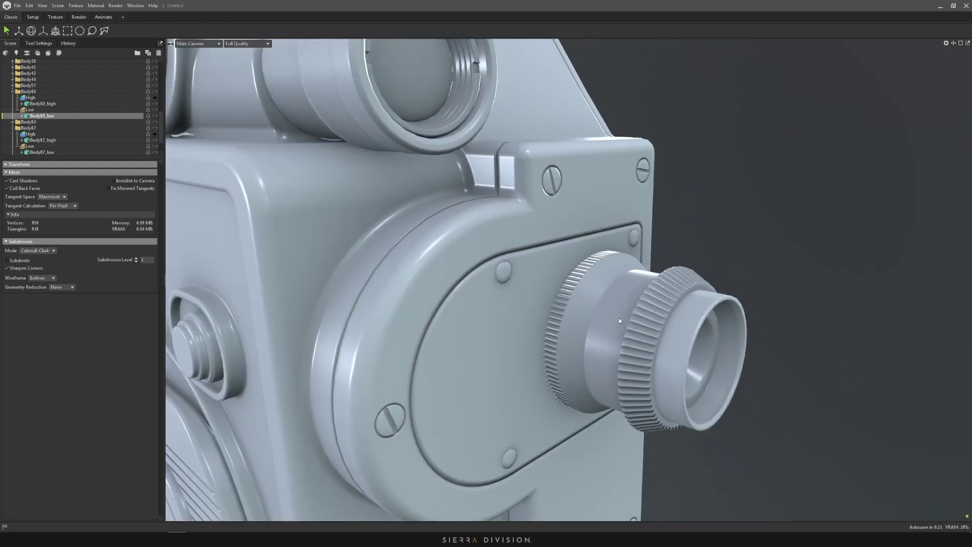
left_click(35, 92)
left_click_drag(540, 284, 539, 343, "alt")
scroll(539, 342, "down", 4)
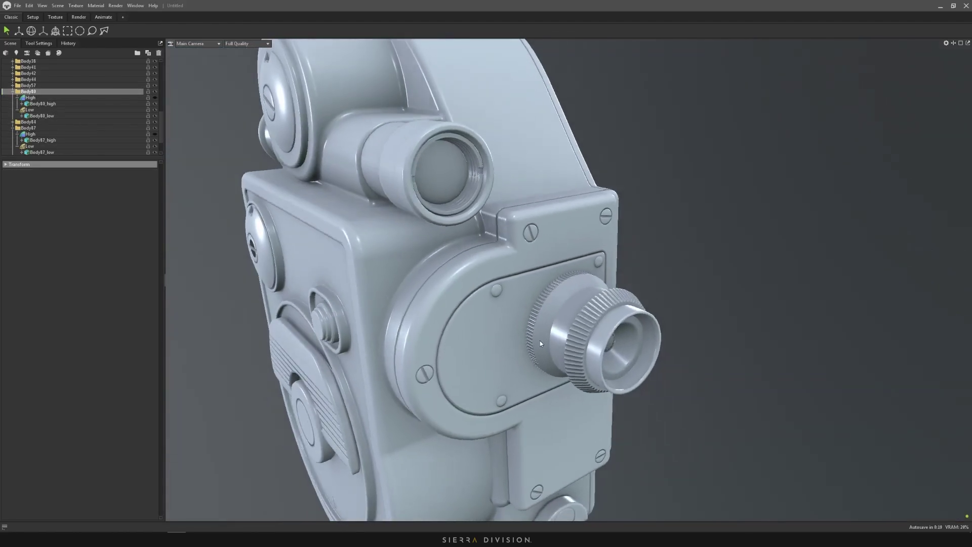
key("w")
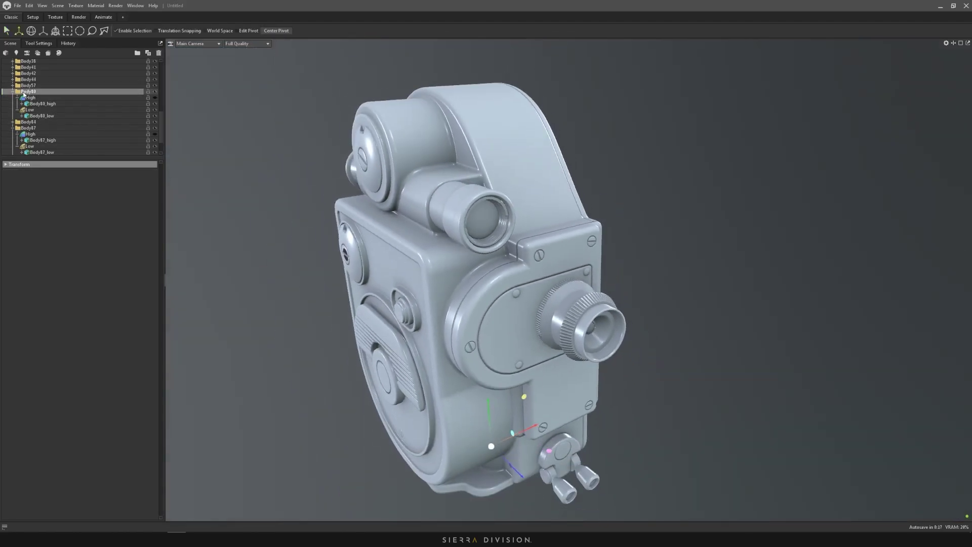
left_click_drag(532, 431, 695, 390)
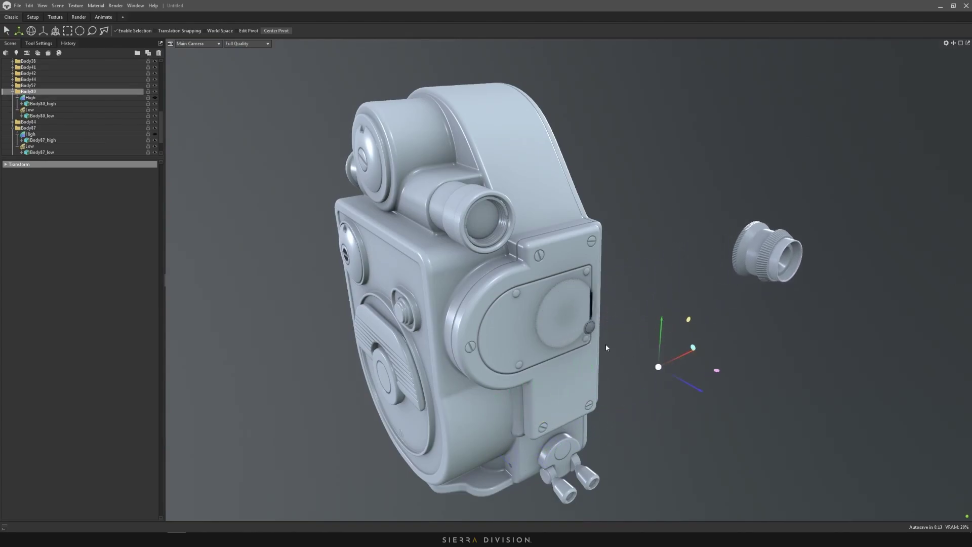
Rebake Bake Project 1 with the lens separated to remove its occlusion shadow from the front plate
scroll(562, 285, "up", 5)
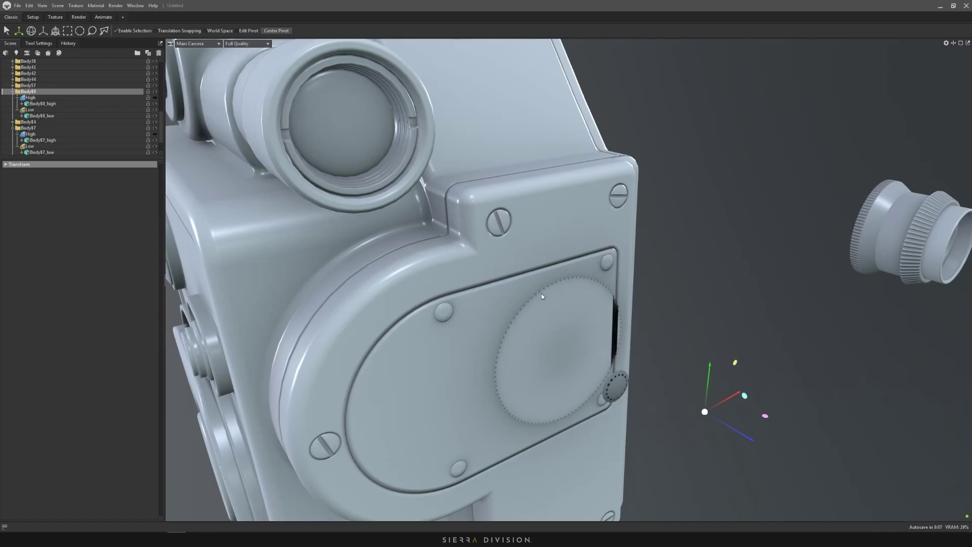
scroll(542, 297, "up", 5)
scroll(45, 124, "down", 5)
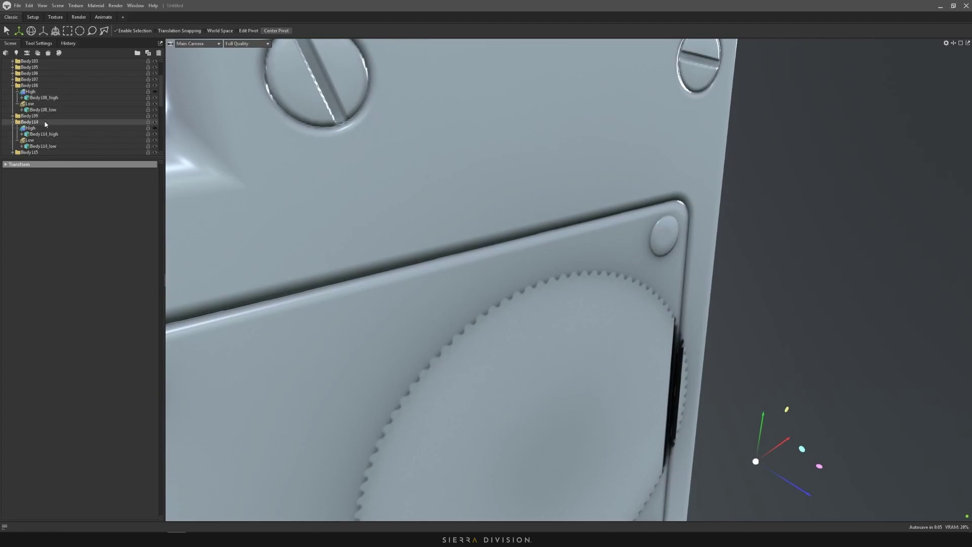
scroll(45, 124, "up", 3)
left_click(31, 85)
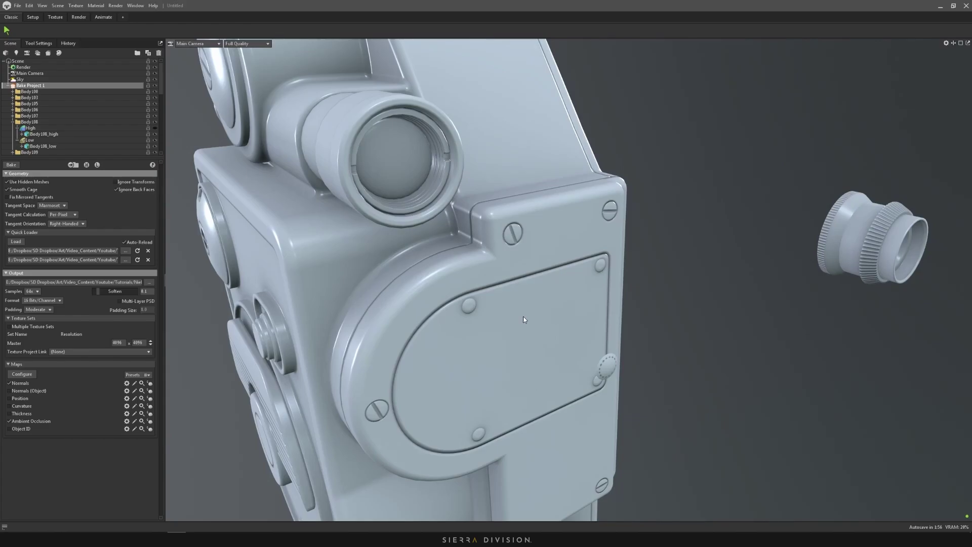
Inspect the rebaked front plate, the lower bracket with its small hole, and the underside of the camera body
scroll(524, 319, "down", 3)
left_click_drag(530, 301, 552, 307)
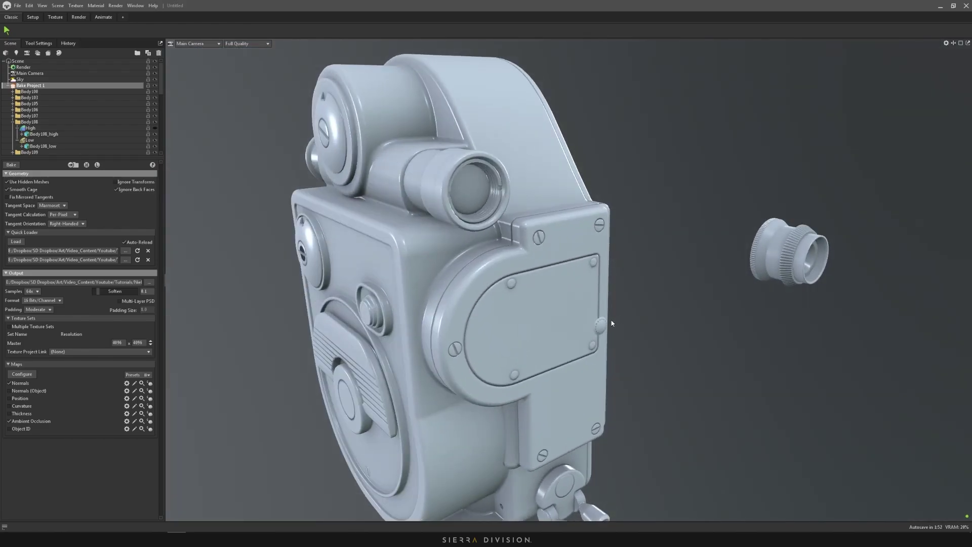
left_click_drag(615, 323, 449, 199)
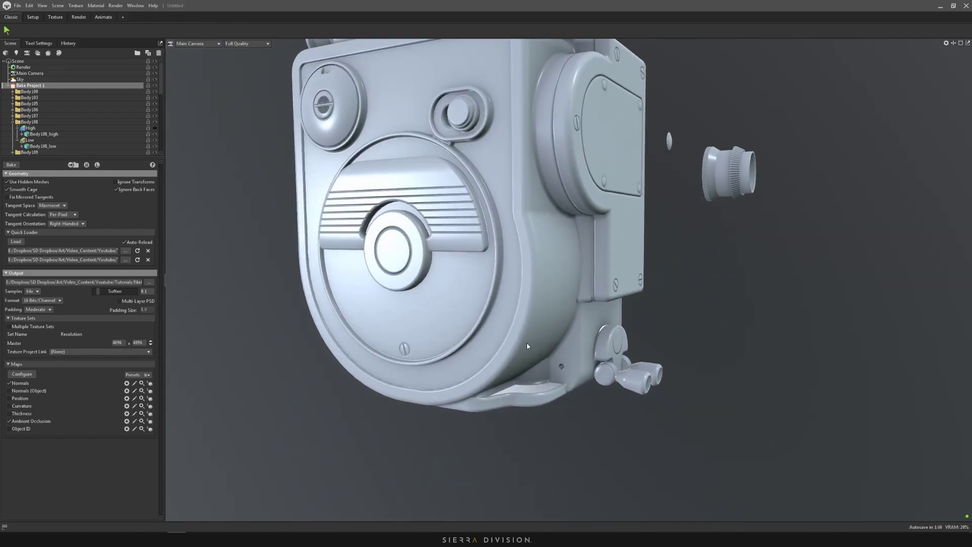
scroll(531, 348, "up", 6)
left_click_drag(575, 394, 577, 339)
middle_click_drag(578, 339, 573, 321)
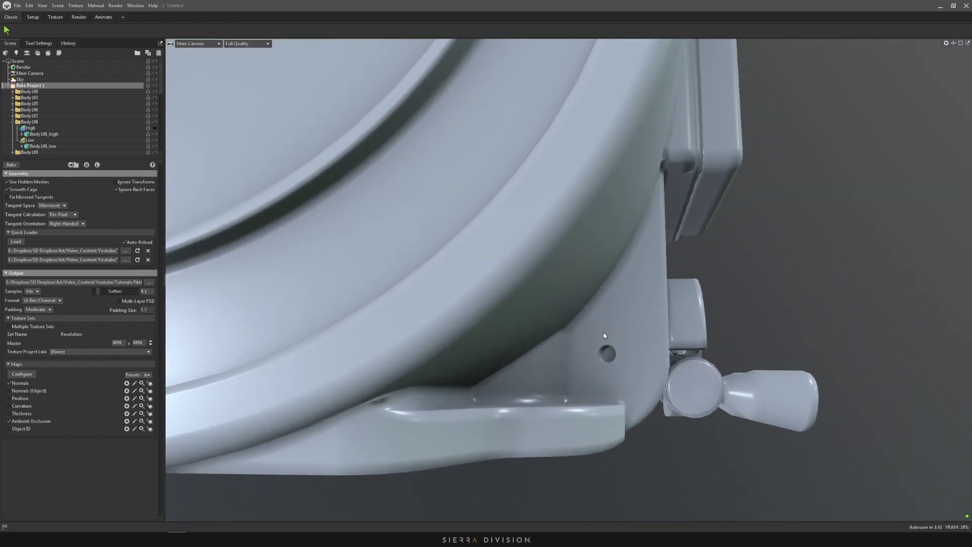
left_click_drag(604, 334, 565, 273)
right_click_drag(565, 274, 562, 338)
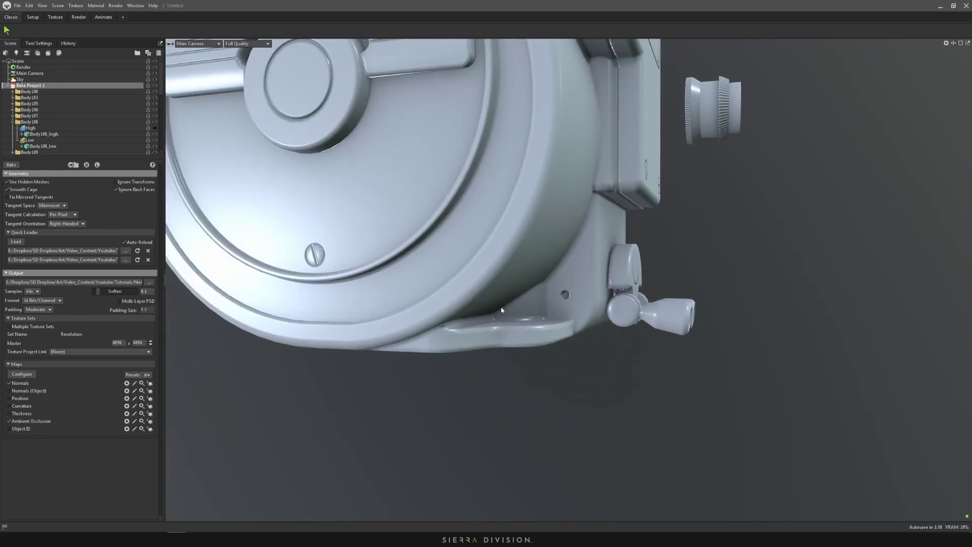
left_click_drag(502, 305, 308, 208)
Select the main body's Low group and open its skew map for painting
left_click(487, 232)
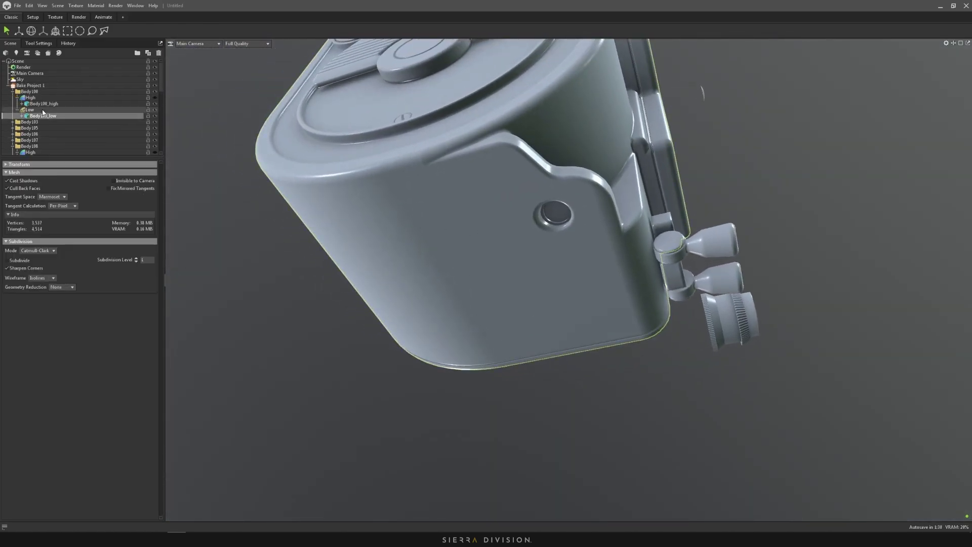
scroll(53, 118, "down", 4)
scroll(51, 120, "up", 3)
left_click(29, 91)
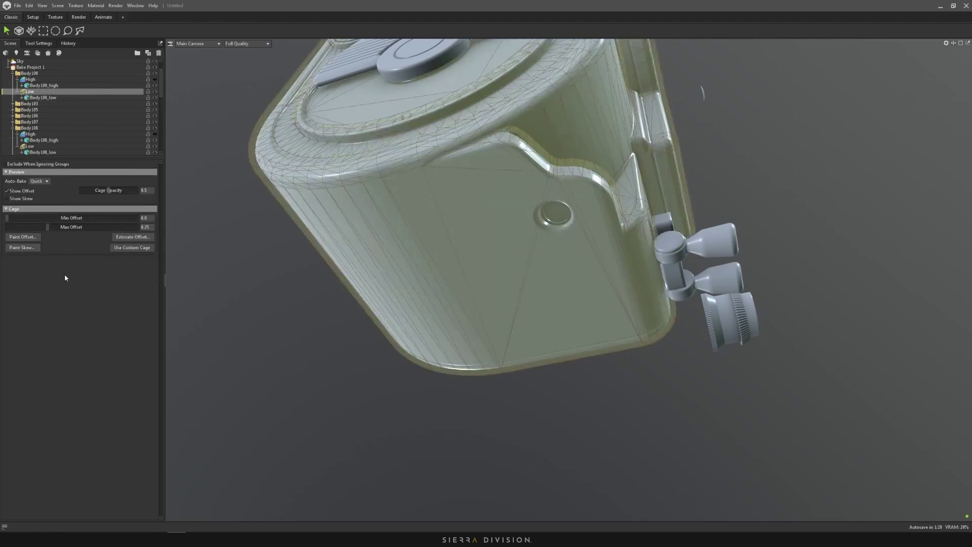
left_click(21, 248)
left_click_drag(482, 154, 853, 221)
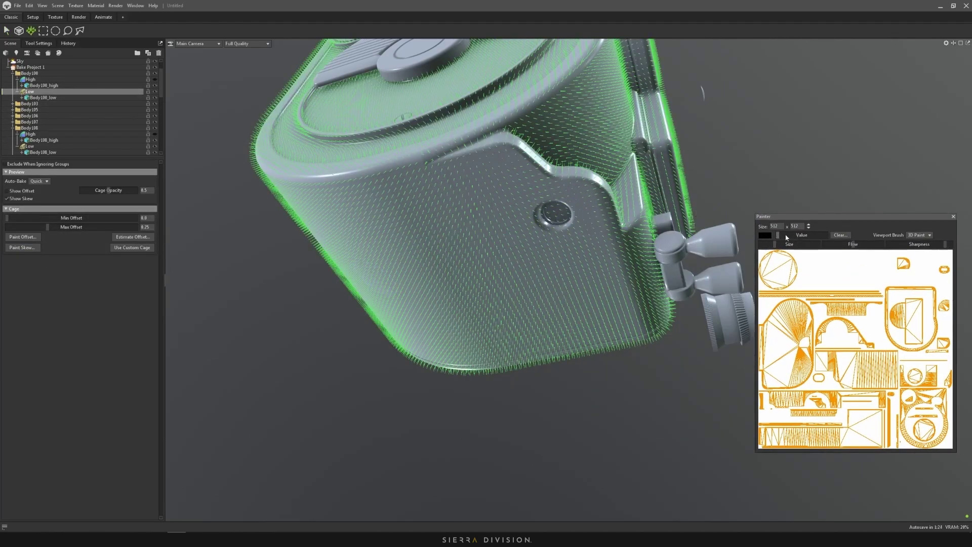
Paint black skew over the round recess in the base and the small bracket hole, and close the painter
left_click(555, 219)
mouse_move(767, 153)
left_mouse_down("alt")
mouse_move(766, 218)
mouse_move(780, 228)
mouse_move(763, 245)
left_mouse_up("alt")
scroll(608, 321, "up", 3)
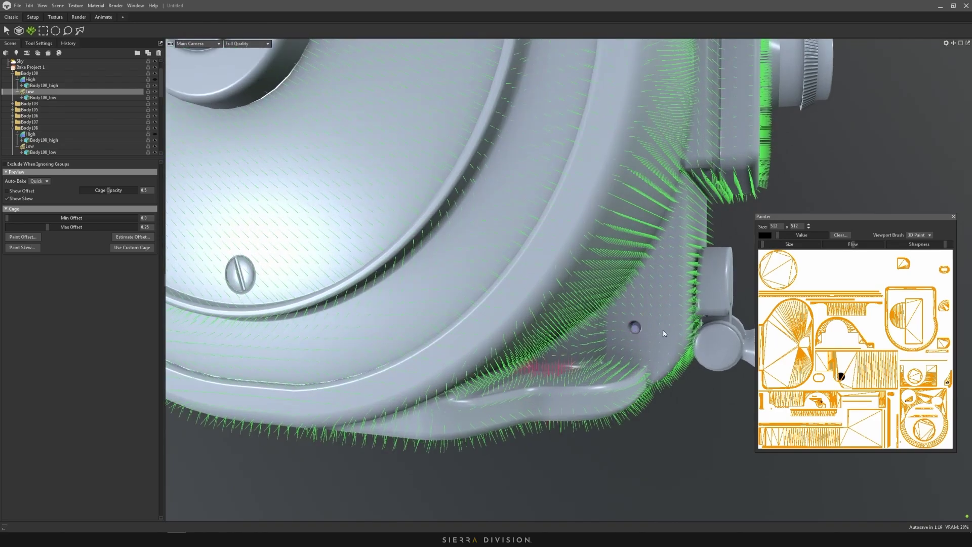
scroll(666, 333, "down", 5)
left_click(953, 216)
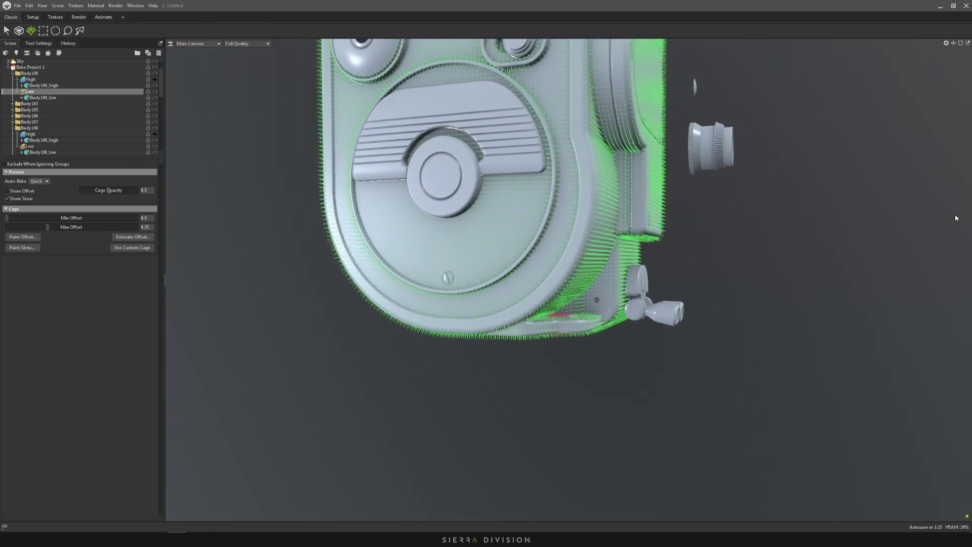
Rebake Bake Project 1 with the painted skew and check the base holes and the whole camera
scroll(34, 99, "up", 1)
left_click(28, 85)
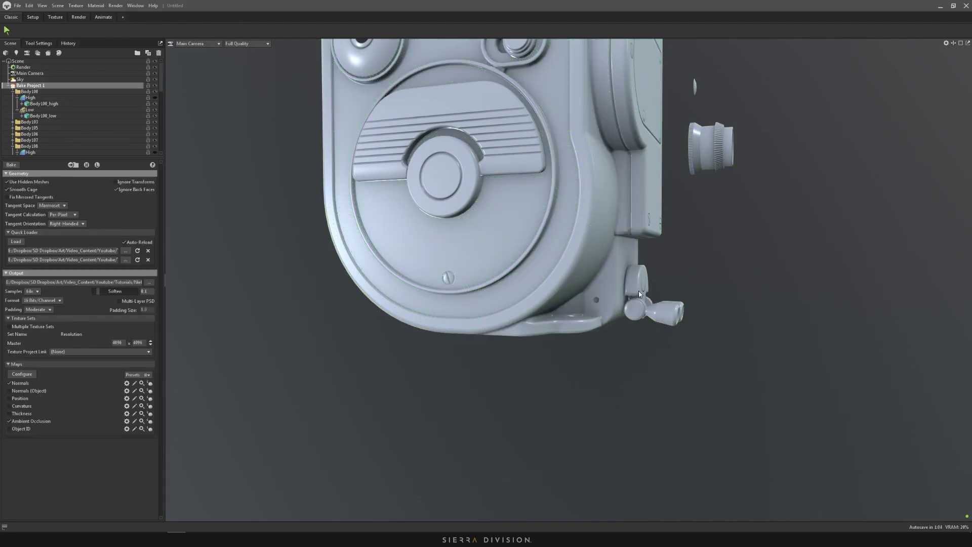
left_click_drag(641, 349, 572, 212)
right_click_drag(572, 212, 572, 257)
left_click_drag(573, 256, 660, 261)
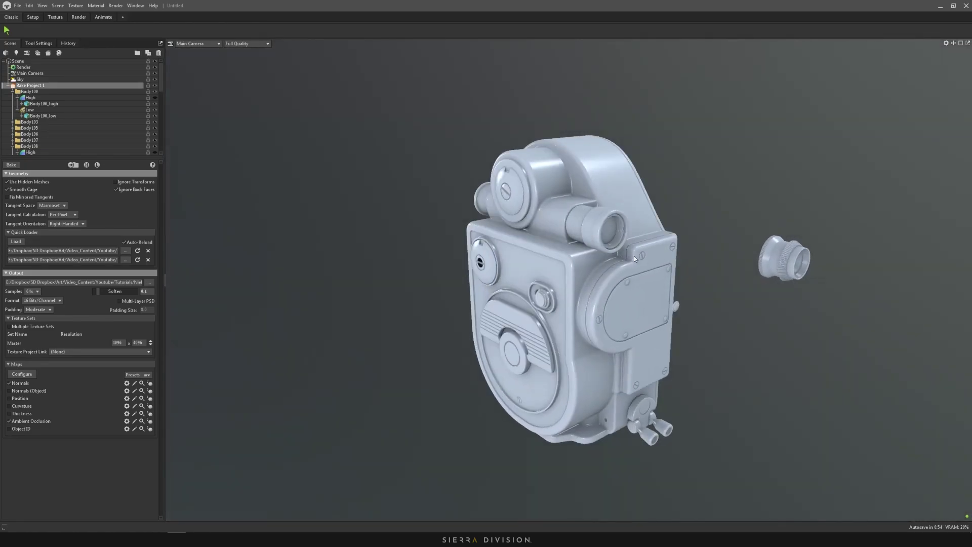
left_click_drag(636, 322, 656, 297)
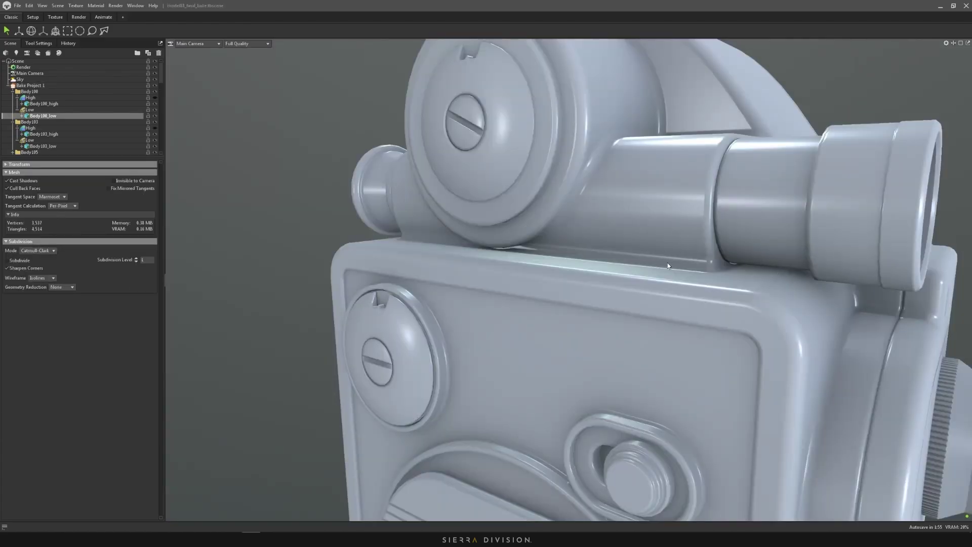
Examine the top edge of the body beneath the upper dial and viewfinder housing up close
middle_click_drag(681, 310, 780, 318)
scroll(668, 249, "up", 2)
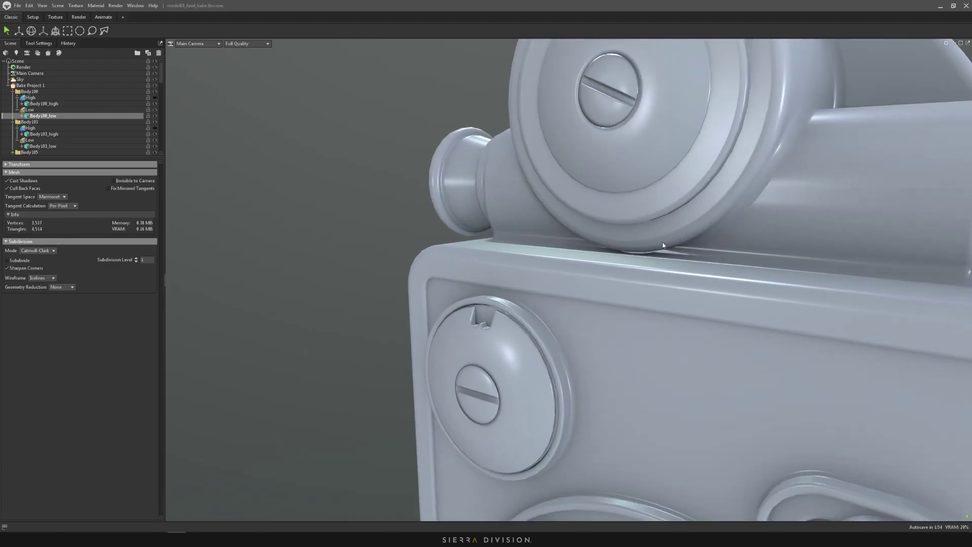
middle_click_drag(660, 256, 644, 269)
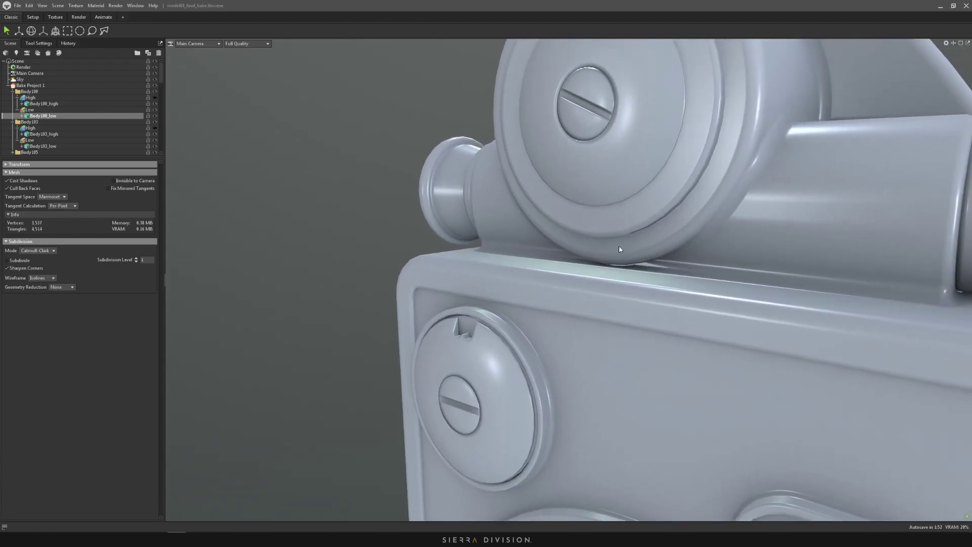
left_click_drag(647, 265, 582, 268)
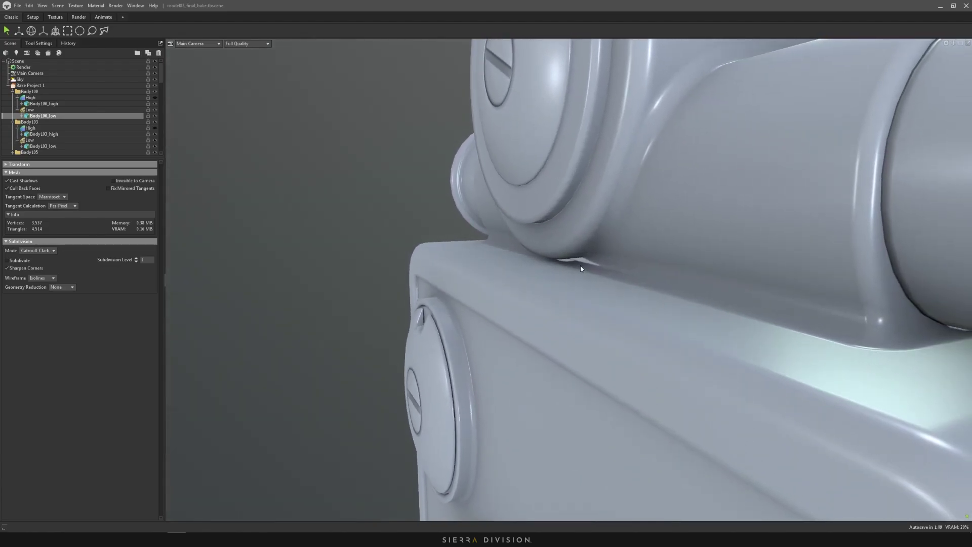
Show the cage of the main body's Low group and examine it around the gap beneath the upper dial
left_click(33, 110)
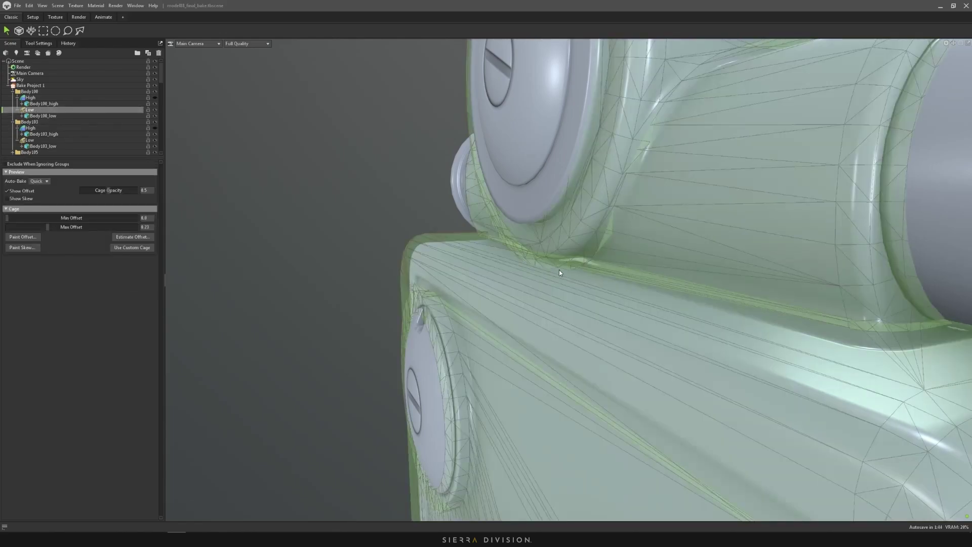
left_click_drag(561, 270, 491, 270)
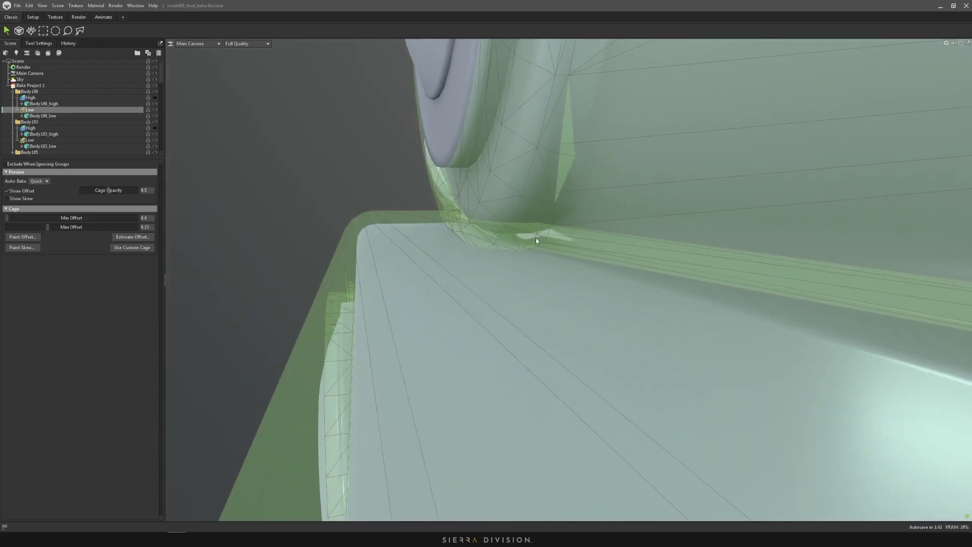
scroll(533, 241, "up", 8)
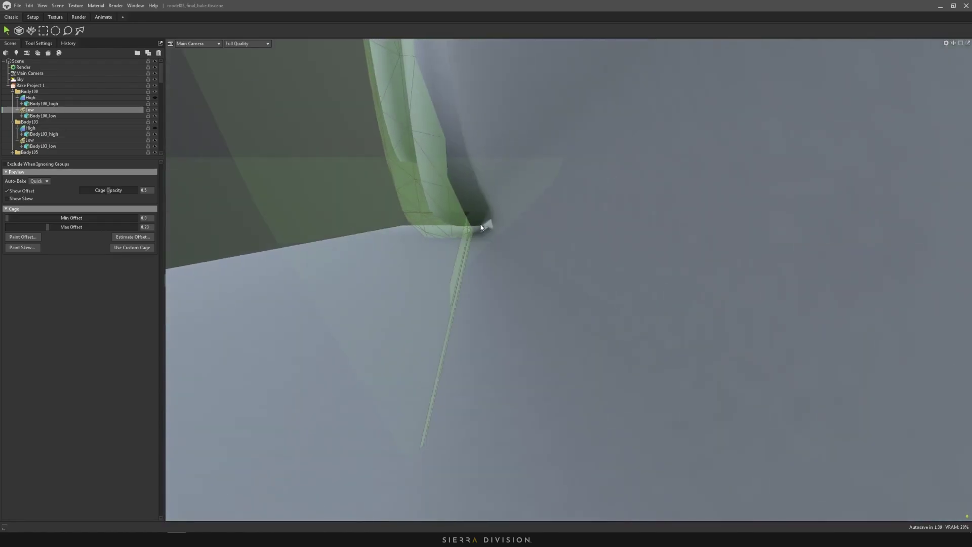
left_click_drag(481, 224, 530, 256)
scroll(476, 234, "down", 5)
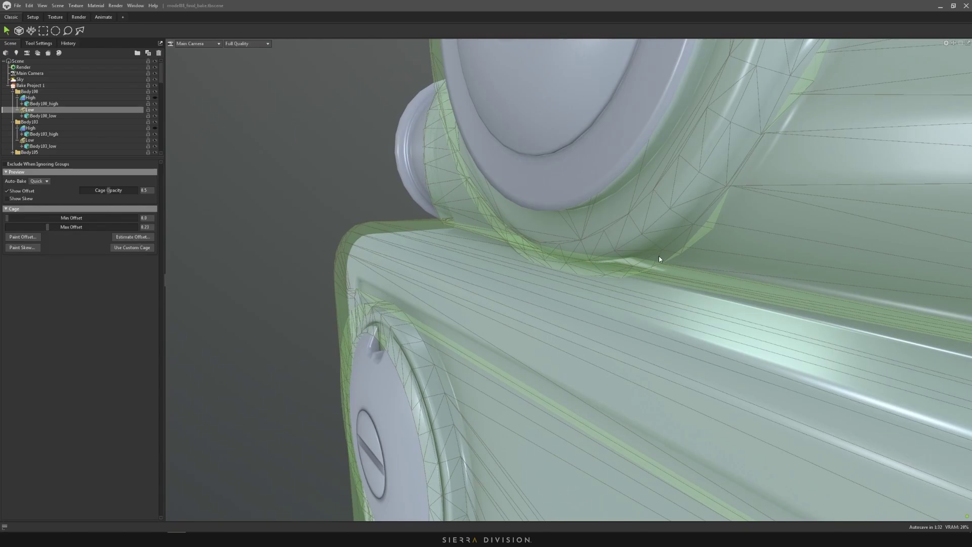
left_click_drag(753, 285, 708, 280)
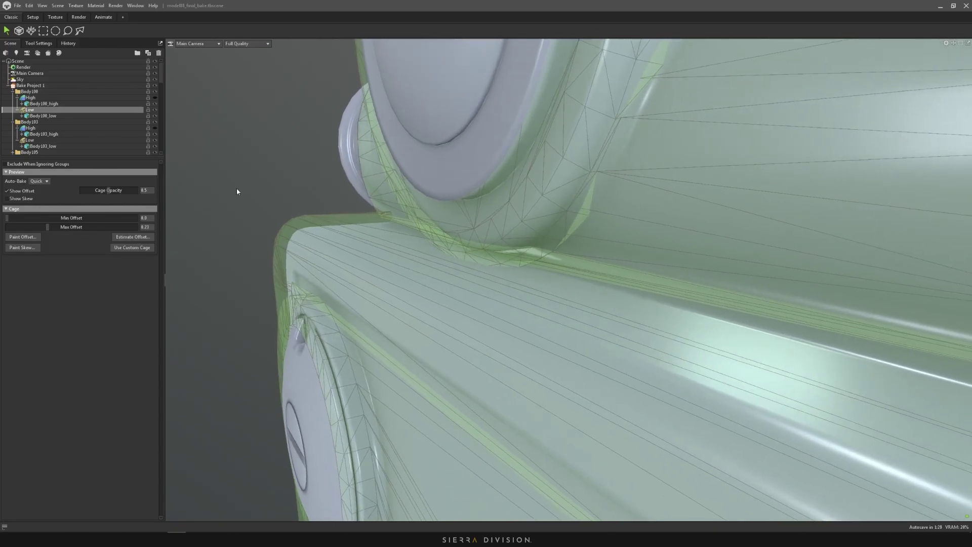
Open Bake Project 1's baked Normals map in Photoshop and locate the flawed edge strip below the round notched shape
left_click(25, 86)
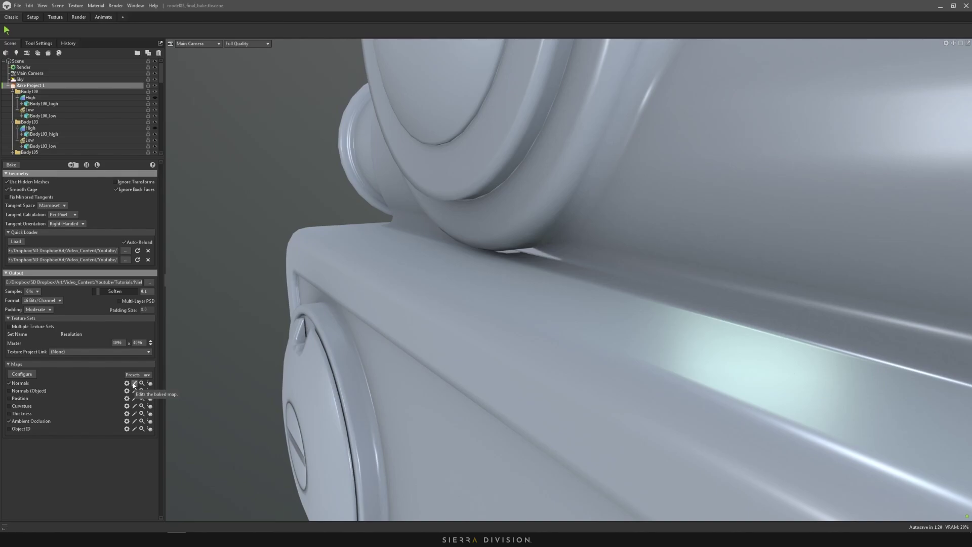
left_click(135, 384)
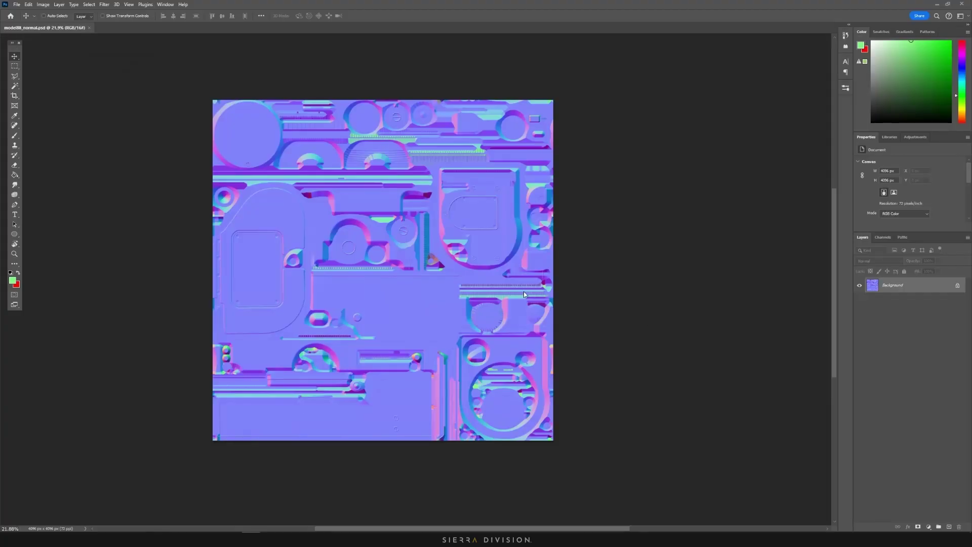
scroll(498, 335, "up", 7, "alt")
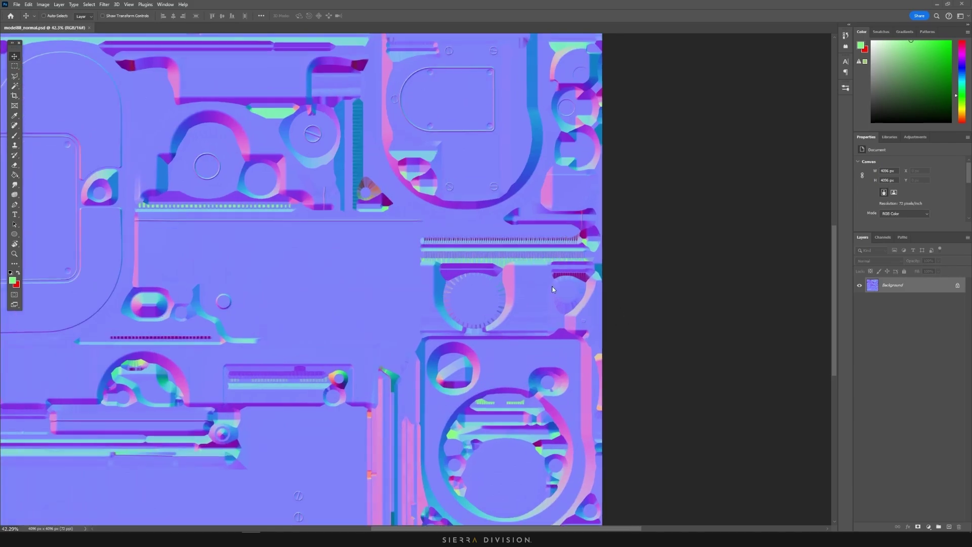
scroll(499, 298, "down", 6, "alt")
scroll(499, 299, "up", 9, "alt")
scroll(547, 313, "up", 5, "alt")
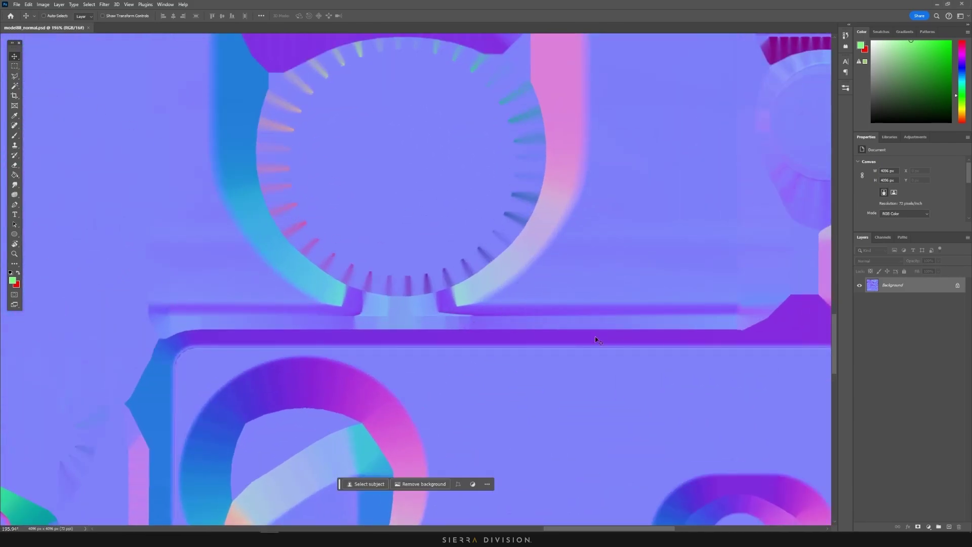
Marquee-select a clean section of the horizontal edge strip beside the flaw and copy it to a new layer
left_click(15, 66)
scroll(555, 324, "up", 2, "alt")
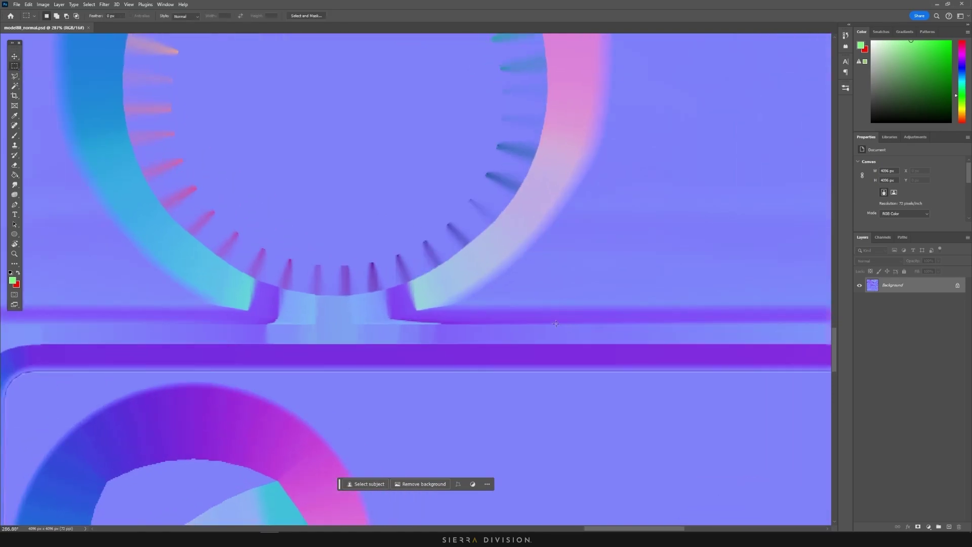
left_click_drag(557, 299, 624, 332)
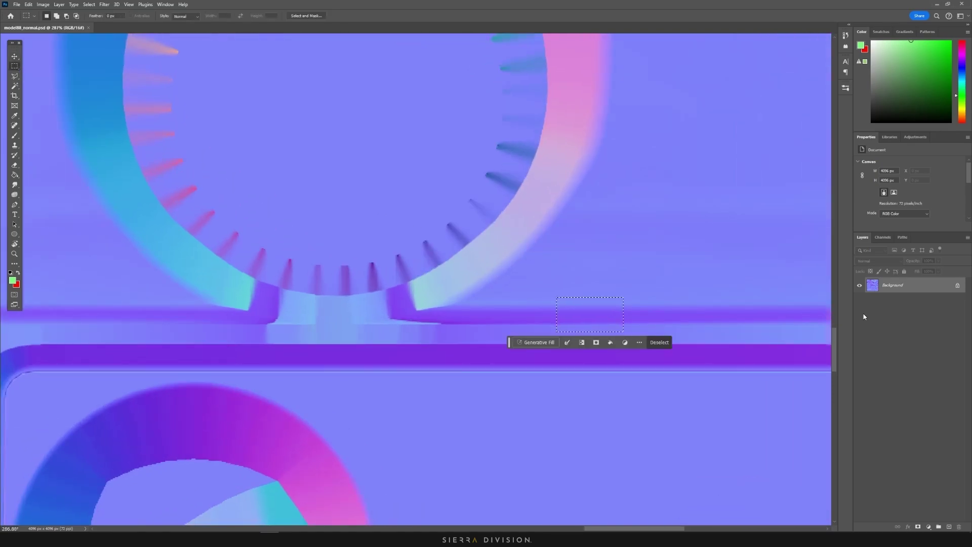
key("ctrl+j")
Stretch the copied strip horizontally across the flaw beneath the round notched shape with Free Transform
key("v")
mouse_move(628, 330)
left_mouse_down()
mouse_move(556, 323)
mouse_move(628, 325)
left_mouse_up()
key("ctrl+t")
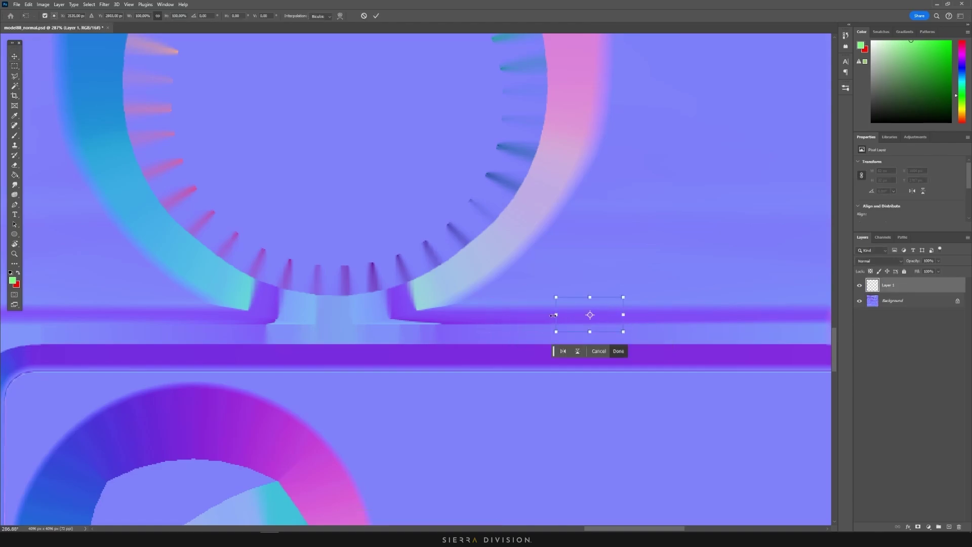
left_click_drag(557, 315, 136, 317)
key("Return")
Touch up the stretched patch with a small eraser brush and undo the last change
scroll(442, 295, "down", 3, "alt")
left_click_drag(442, 294, 511, 295)
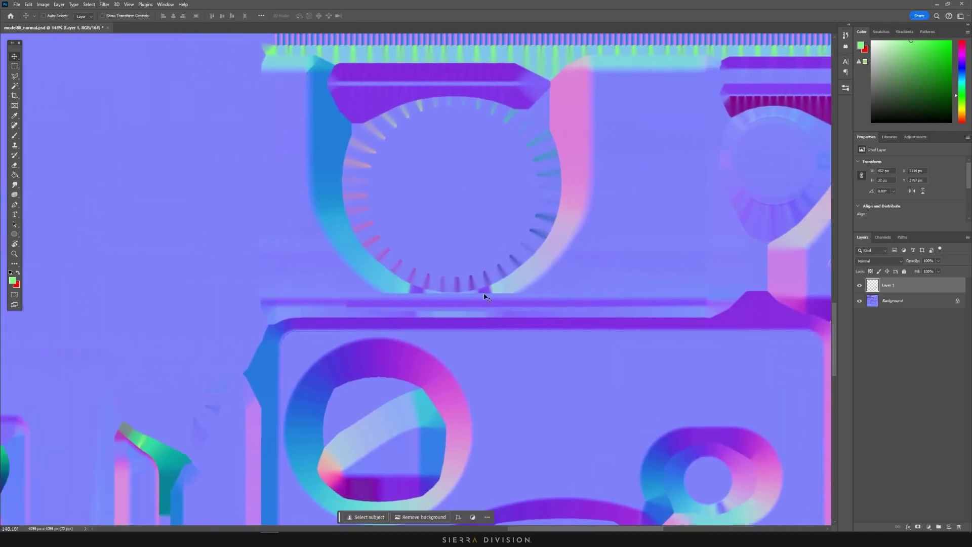
key("e")
right_click_drag(334, 299, 340, 304, "alt")
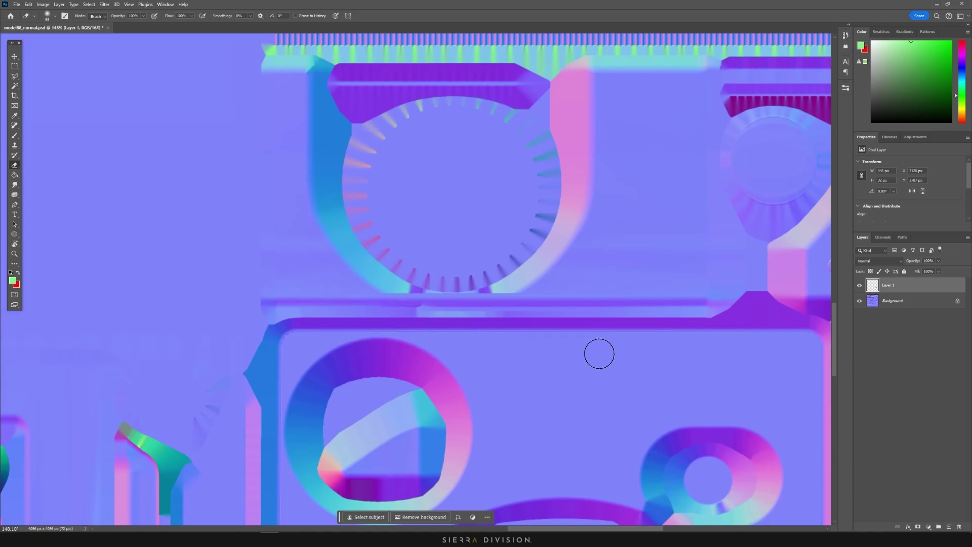
key("ctrl+z")
Save the edited normal map PSD with Maximize Compatibility enabled
scroll(567, 355, "down", 4, "alt")
scroll(538, 344, "down", 8, "alt")
key("ctrl+s")
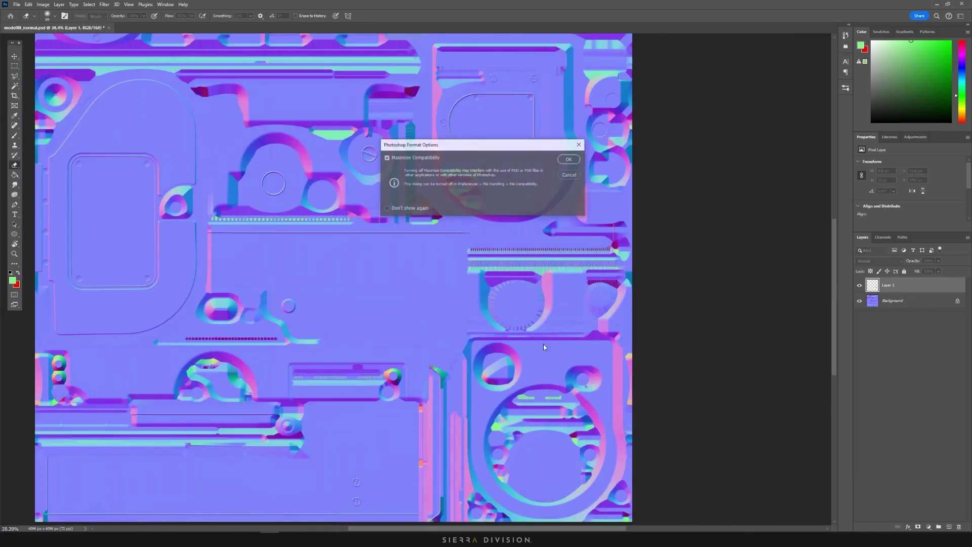
left_click(567, 159)
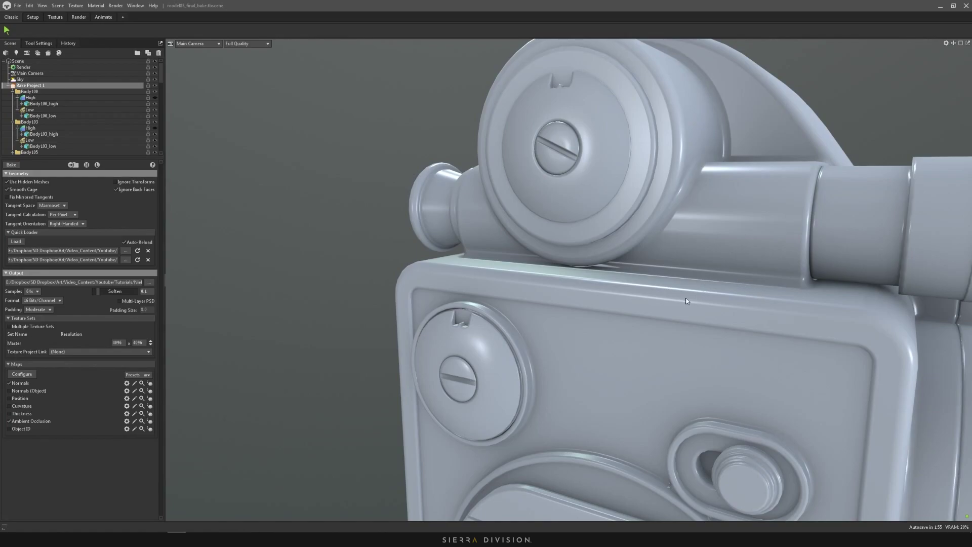
Switch back to Marmoset Toolbag and check the repaired edge beneath the dial and the rest of the camera
left_click_drag(686, 301, 590, 300)
scroll(591, 303, "up", 3)
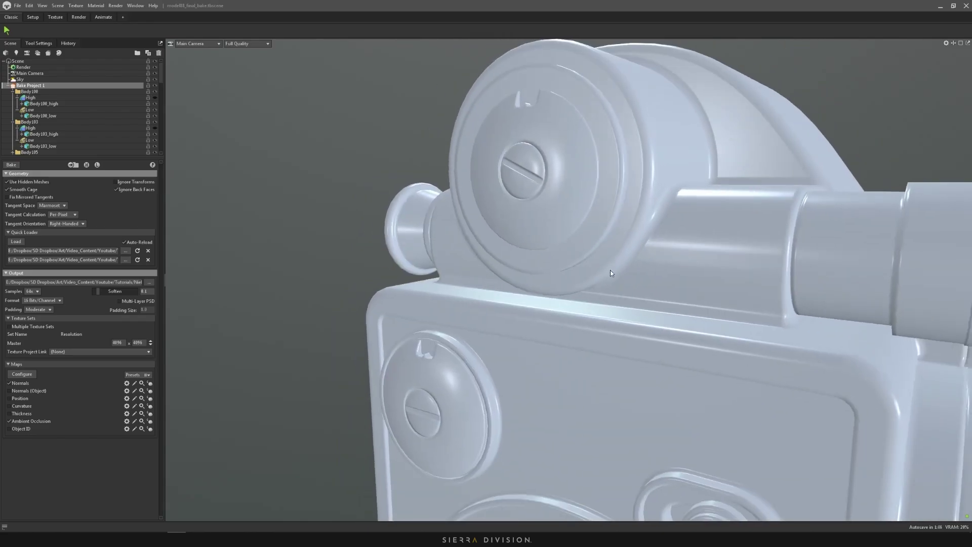
left_click_drag(609, 275, 644, 308)
scroll(645, 305, "down", 3)
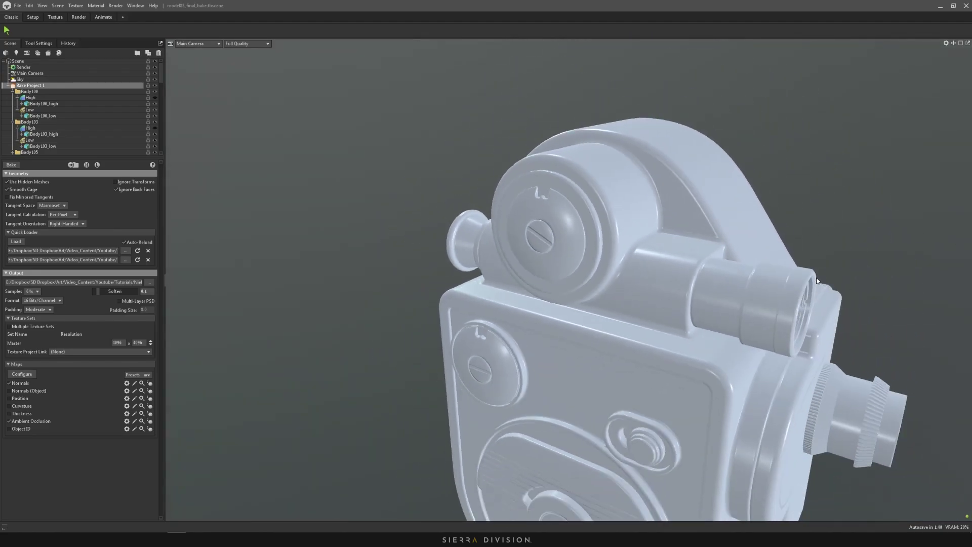
middle_click_drag(815, 278, 766, 217)
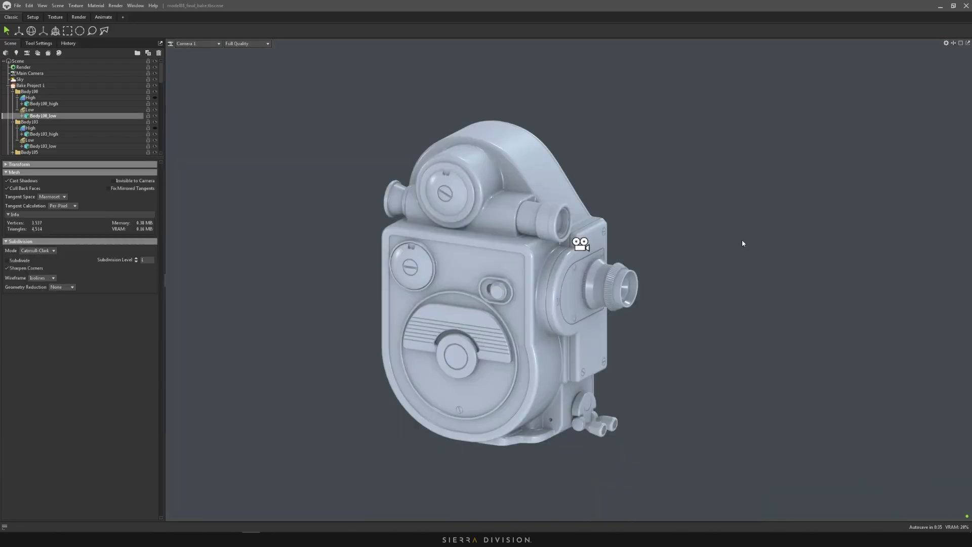
left_click(741, 244)
left_click_drag(686, 238, 200, 174)
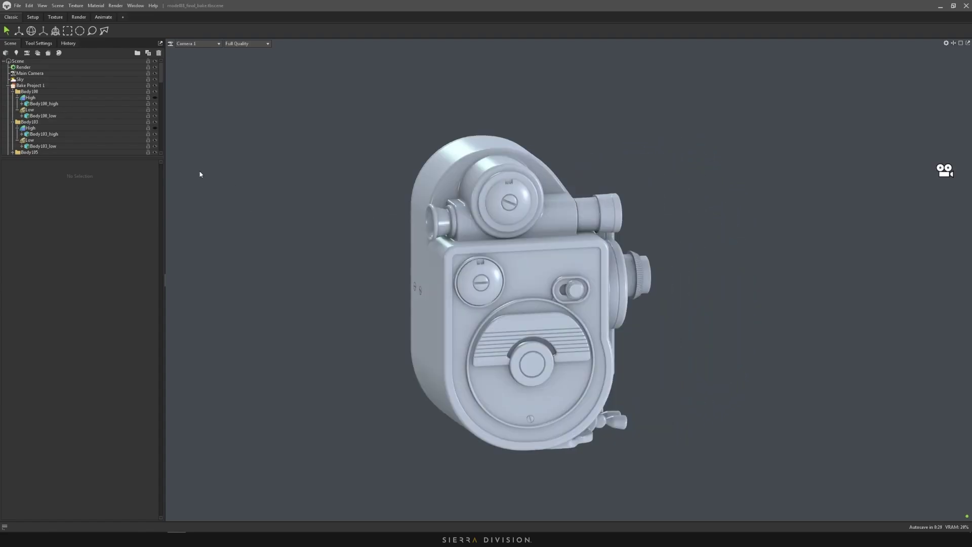
Collapse Bake Project 1 and enable its Normals (Object), Position, Curvature, Thickness and Object ID maps
left_click(9, 86)
left_click(30, 86)
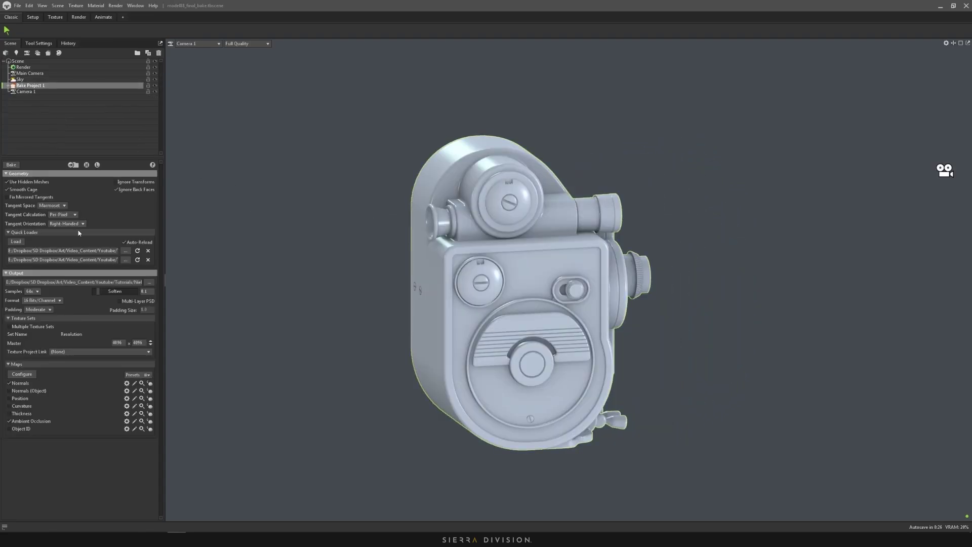
left_click(9, 391)
left_click(9, 398)
left_click(9, 406)
left_click(9, 414)
left_click(9, 429)
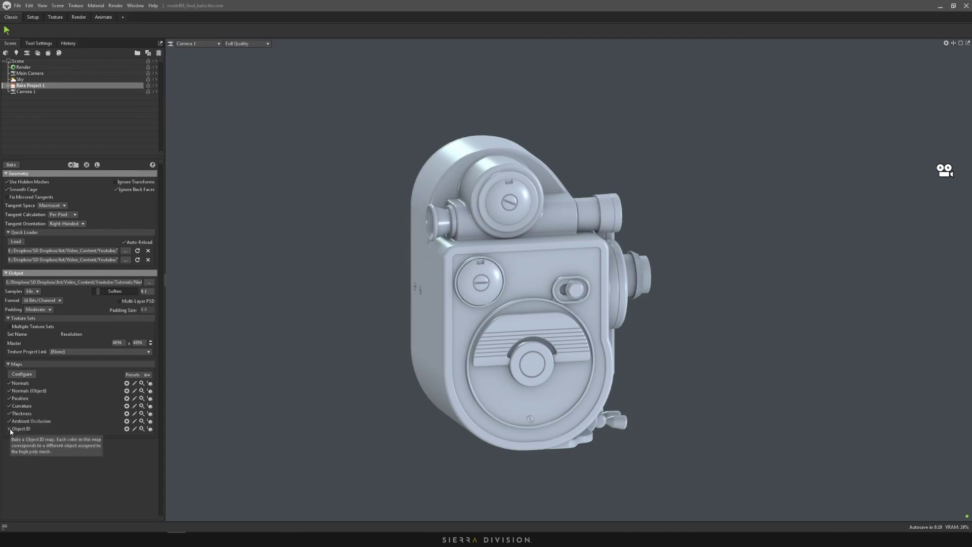
Add Height, Convexity and Cavity to the project's configured bake maps
left_click(24, 376)
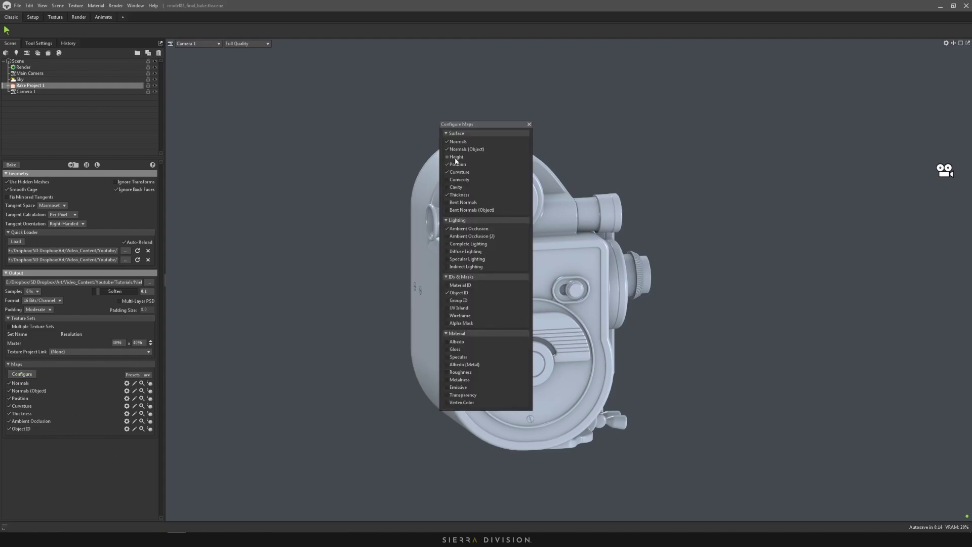
left_click(454, 157)
left_click(449, 180)
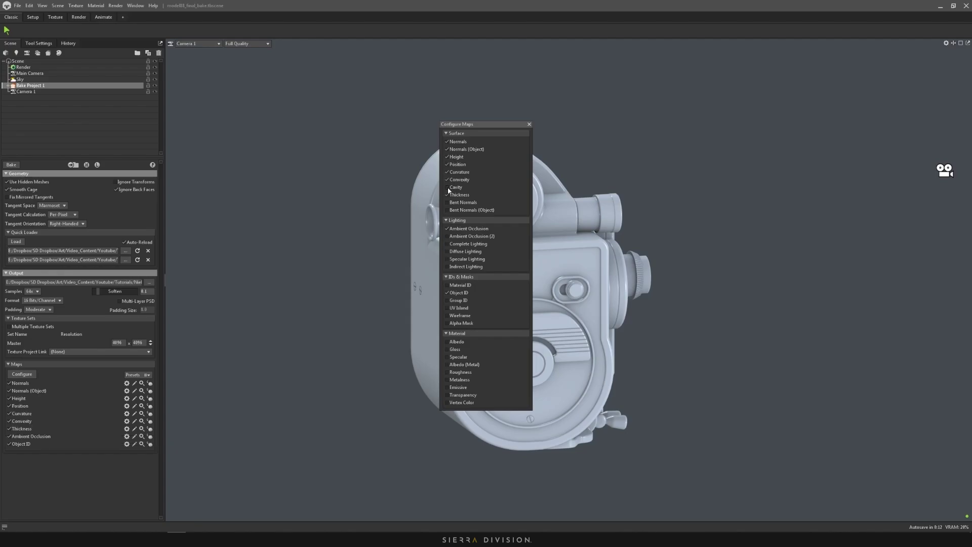
left_click(448, 189)
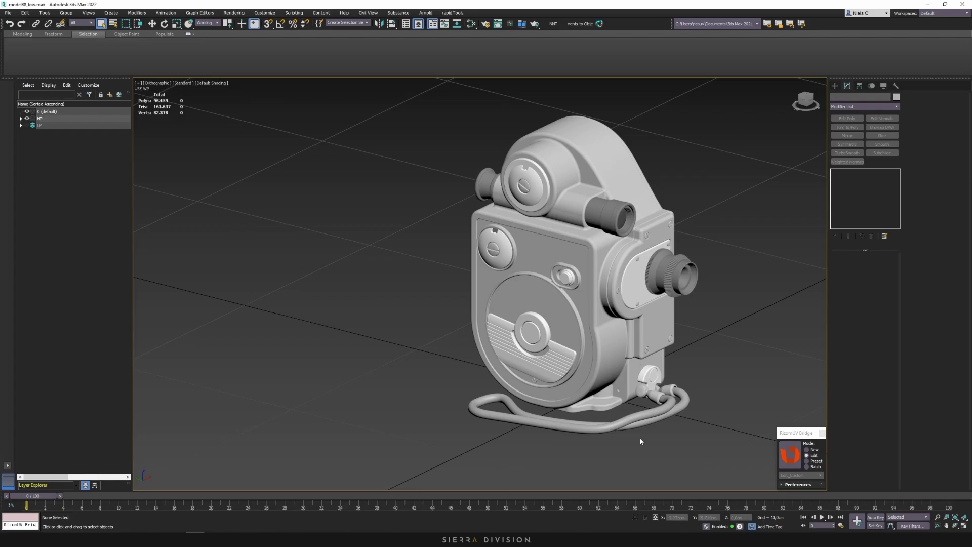
Switch to 3ds Max, select the high-poly rope strap and inspect how it sits around the camera base
left_click(632, 413)
middle_click_drag(632, 413, 614, 386, "alt")
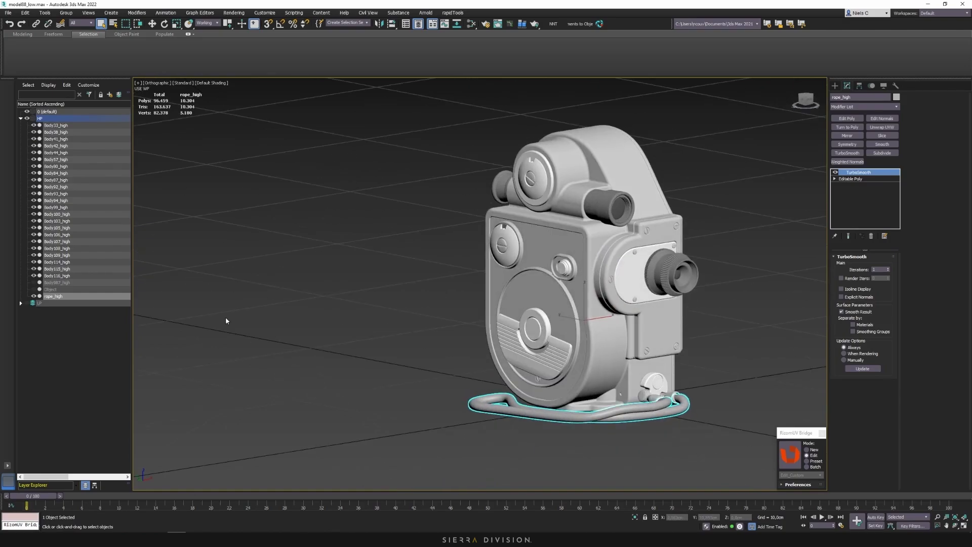
middle_click_drag(331, 319, 351, 333, "alt")
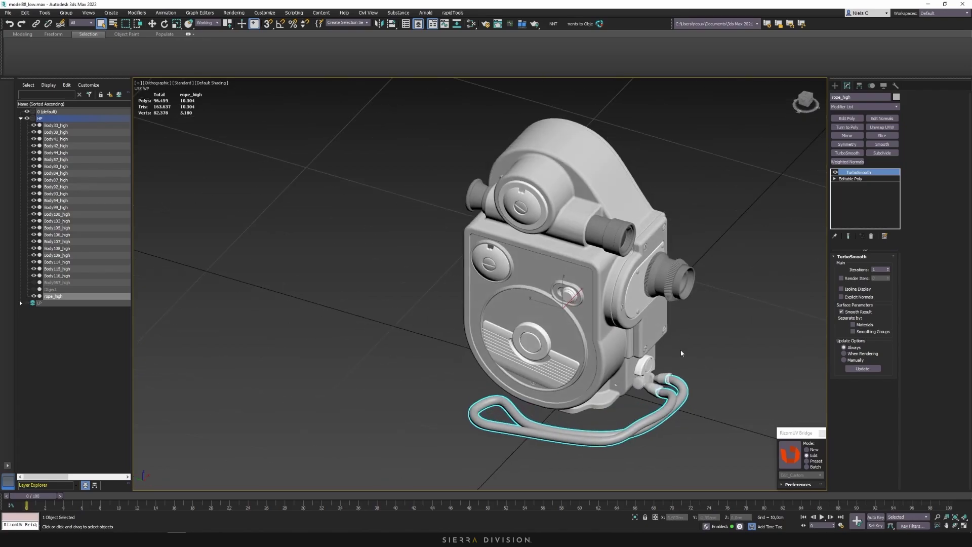
Select the ribbed winding lever and its round hub on the side disc and view them
left_click(501, 337)
left_click(501, 337, "ctrl")
middle_click_drag(500, 337, 490, 317, "alt")
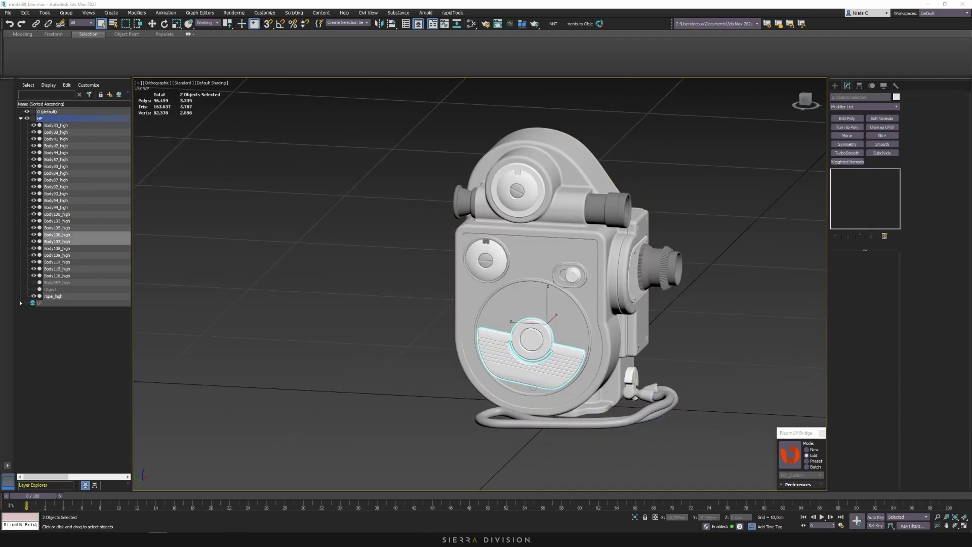
Switch to the Miro board and study the reference photo of the side disc without its winding lever
left_click_drag(574, 40, 570, 1)
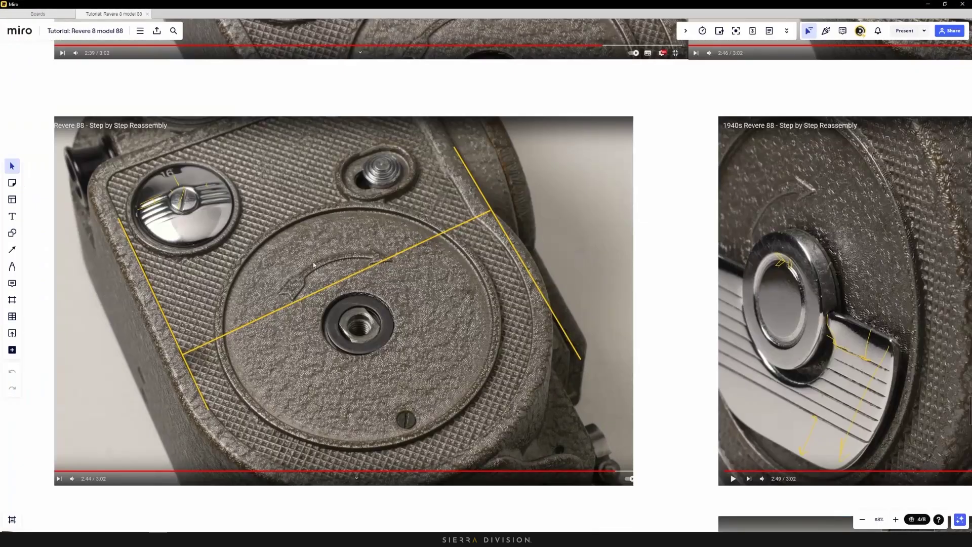
scroll(336, 266, "up", 2)
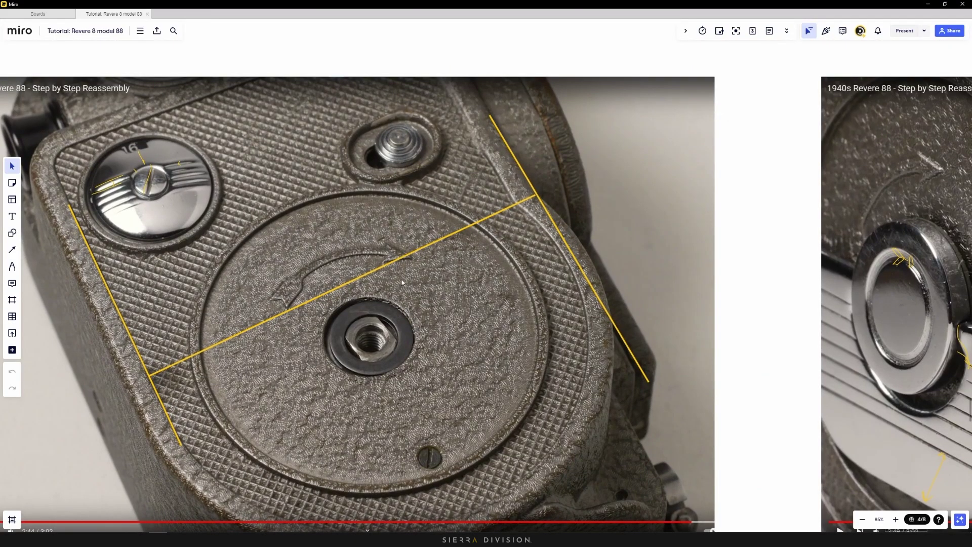
scroll(267, 313, "down", 5)
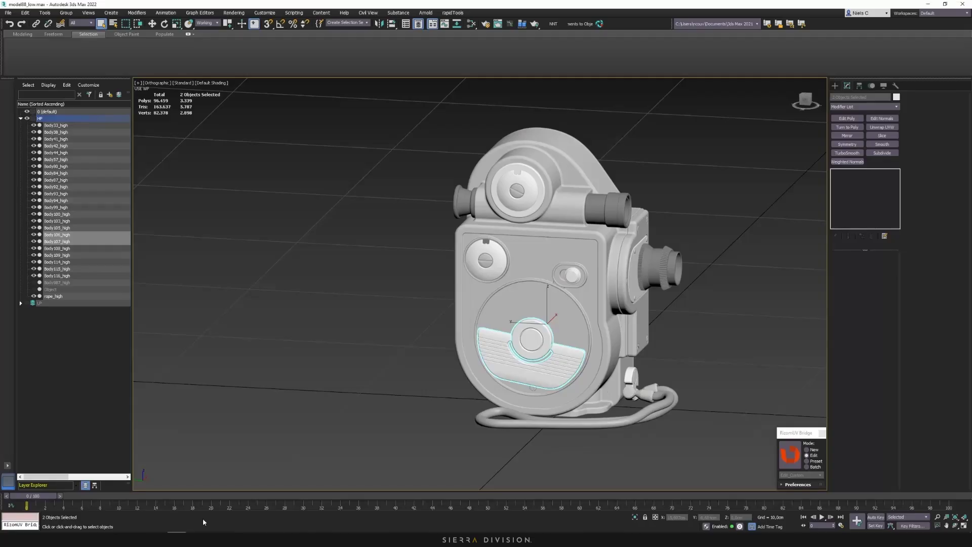
Return to 3ds Max, select the high-poly main body and examine the disc area around the winding lever
scroll(543, 389, "up", 4)
left_click(547, 375)
scroll(548, 373, "down", 8)
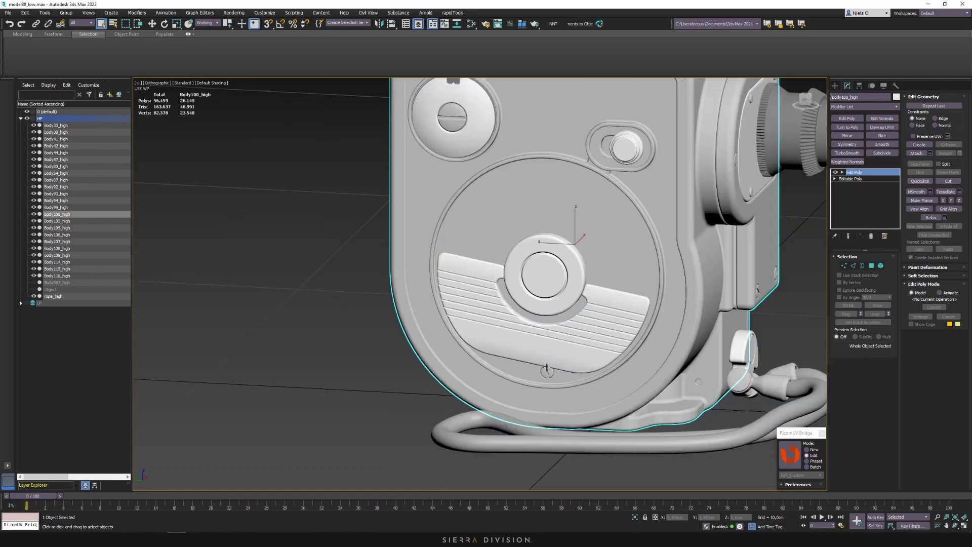
scroll(633, 371, "up", 4)
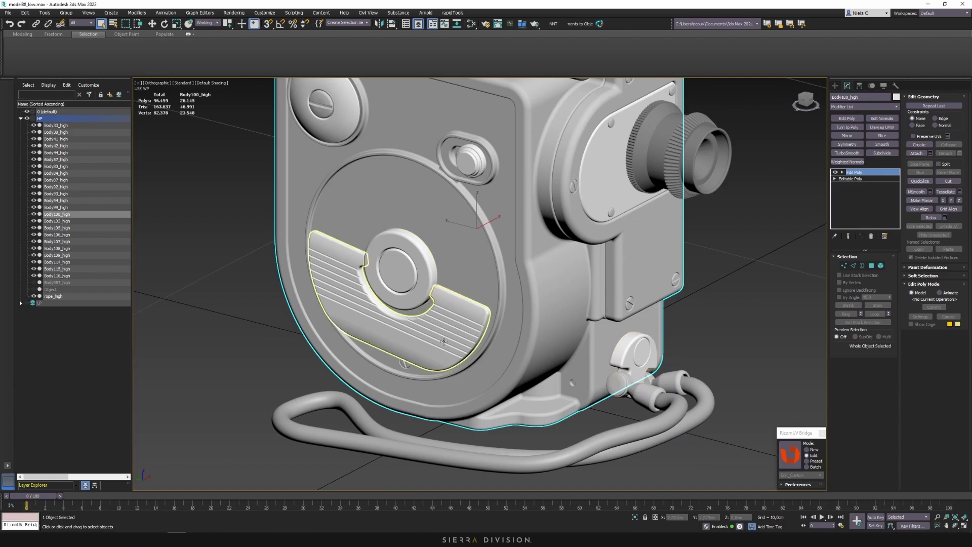
scroll(475, 323, "down", 5)
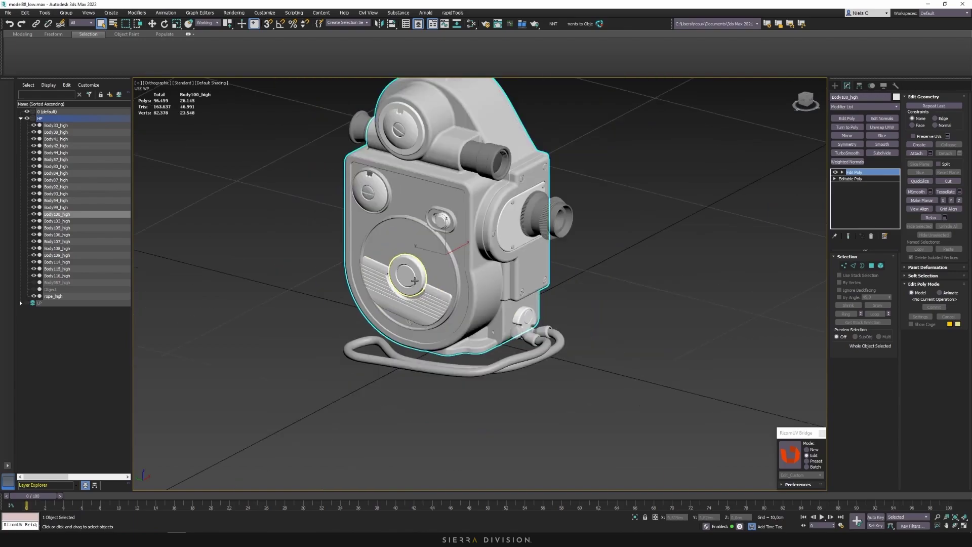